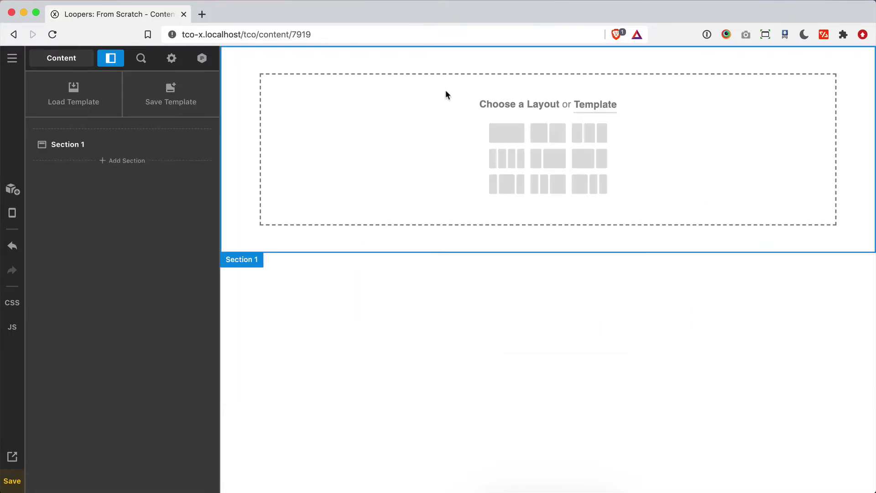
- Select Section 1 and show its advanced Customize settings, including the looper options
click(464, 57)
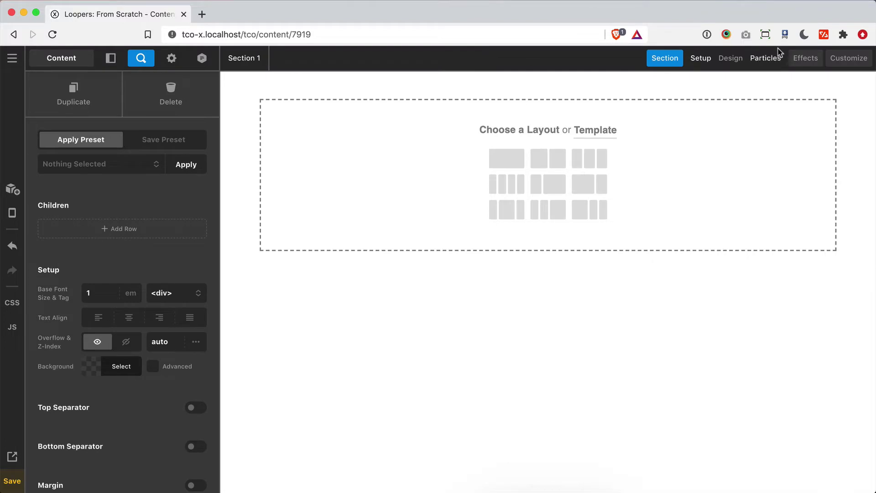
click(848, 58)
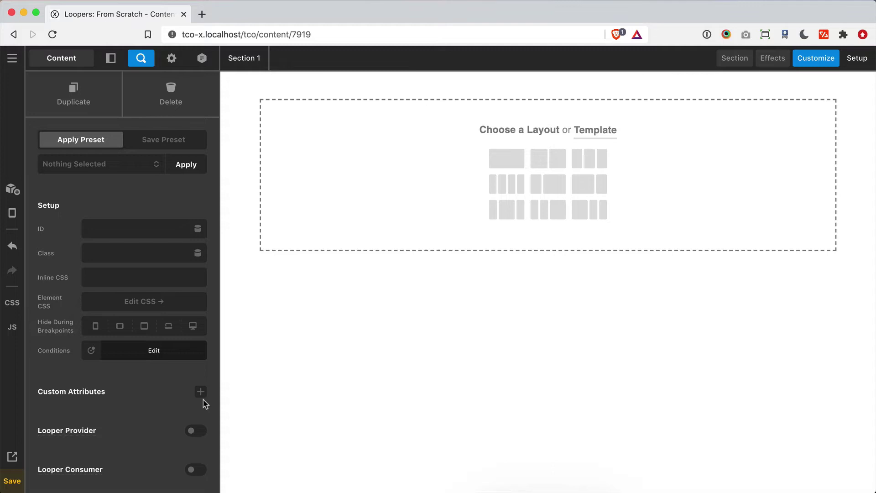
- Give Section 1 a light grey #f0f0f0 background
click(240, 221)
scroll(104, 402, down, 3)
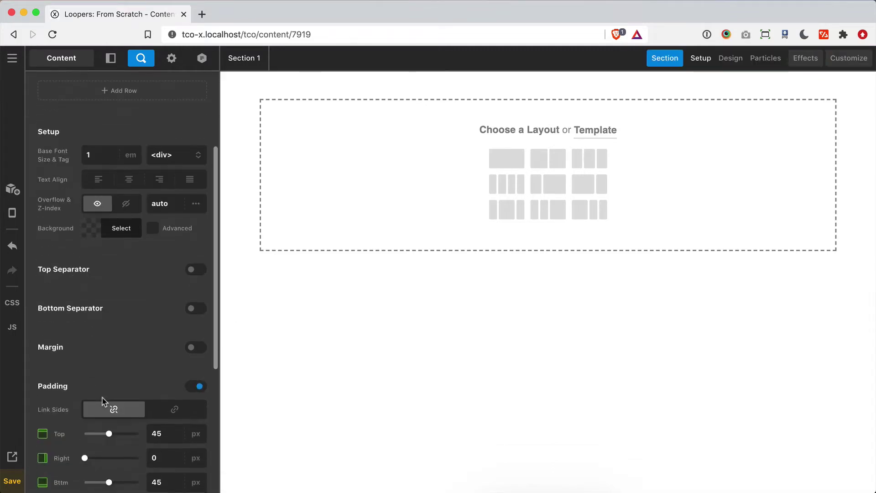
click(97, 226)
double_click(139, 452)
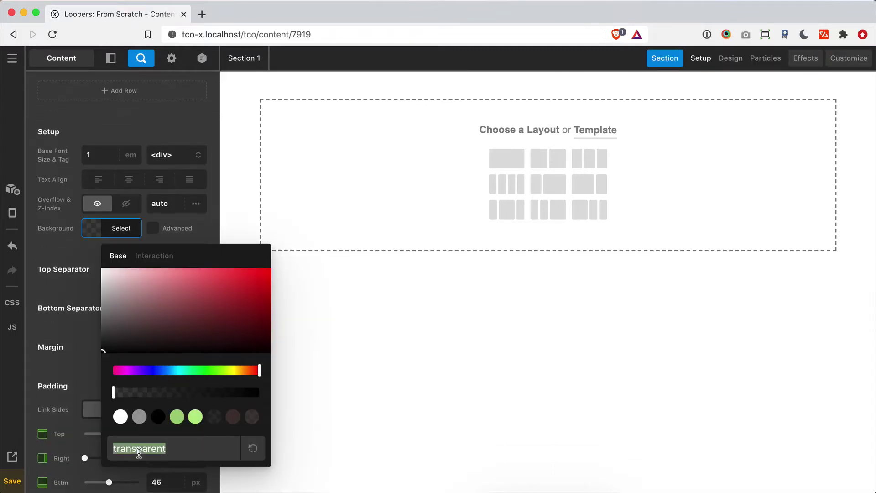
text(#f0f0f0)
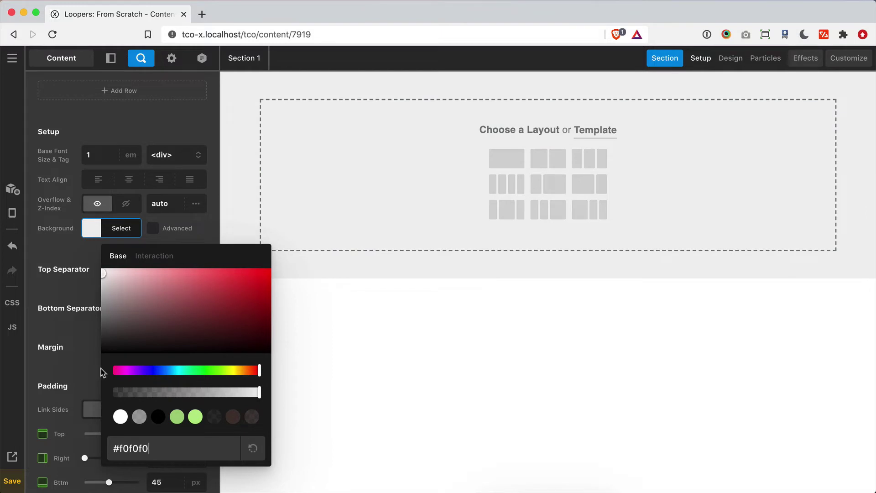
click(68, 343)
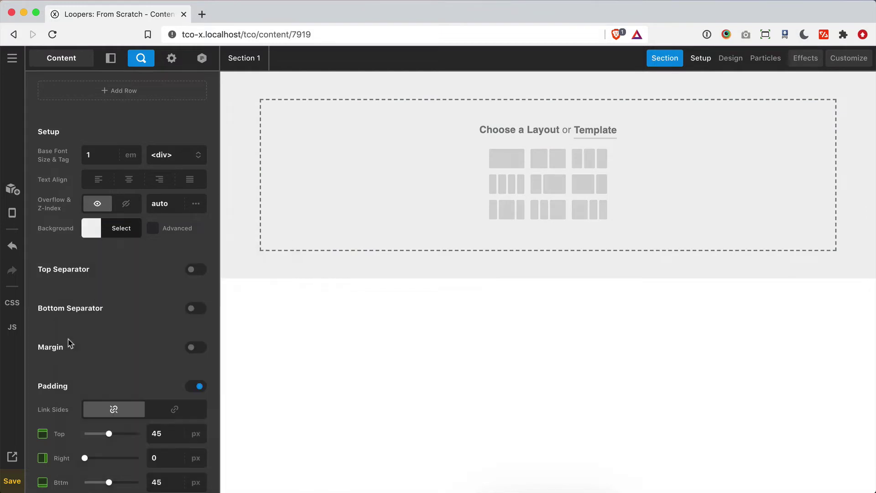
- Set 100px top and bottom padding and choose a single-column layout for the section
scroll(177, 360, down, 3)
double_click(161, 327)
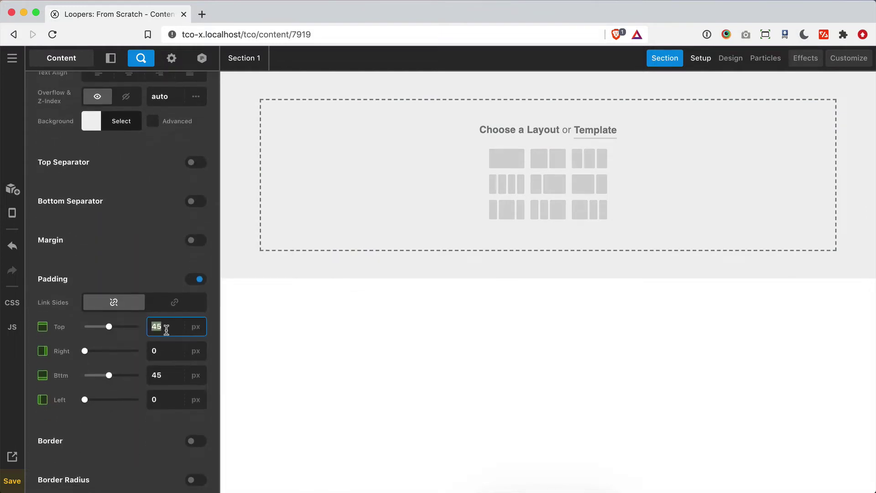
text(100)
double_click(170, 376)
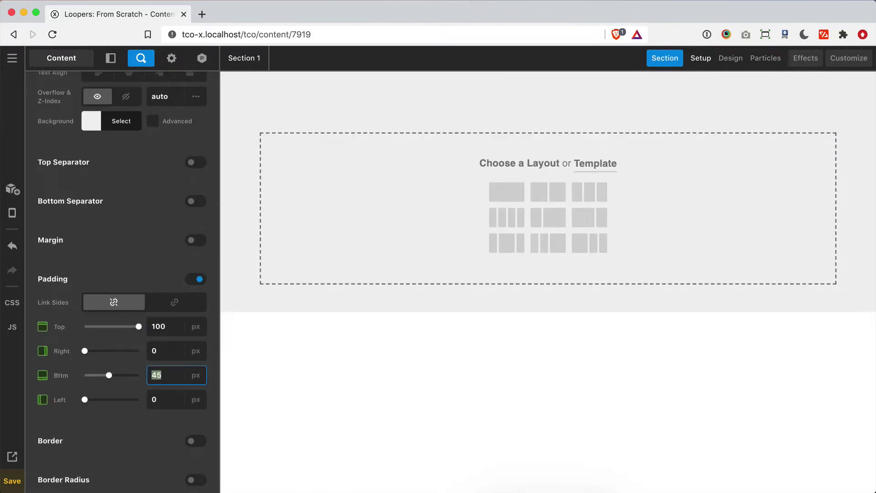
text(100)
click(292, 236)
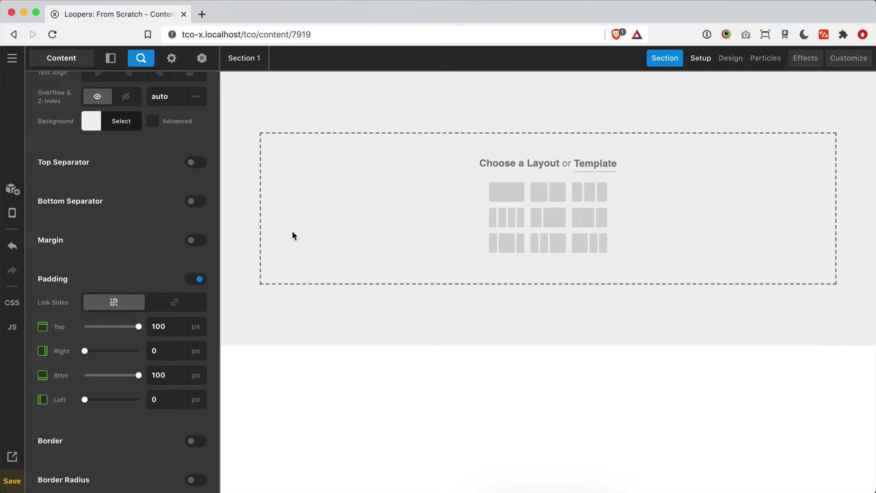
click(504, 197)
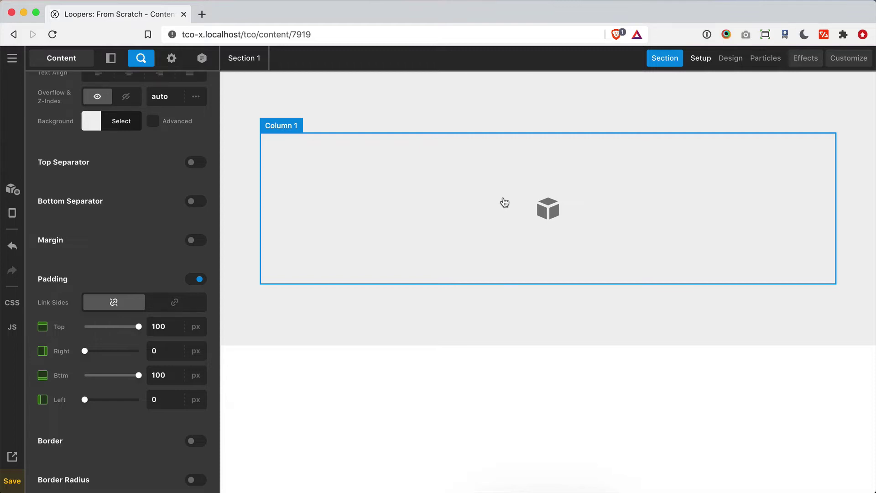
- Select Row 1 and give it three columns on laptop and desktop screens
click(505, 203)
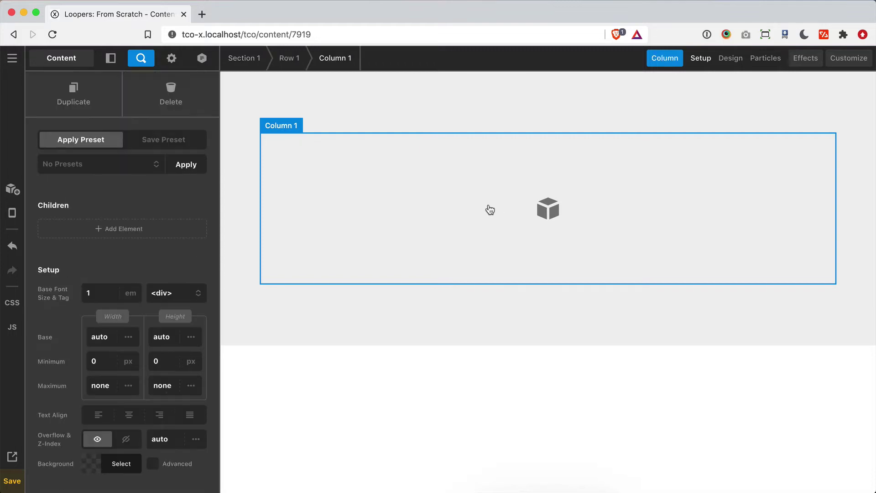
click(293, 70)
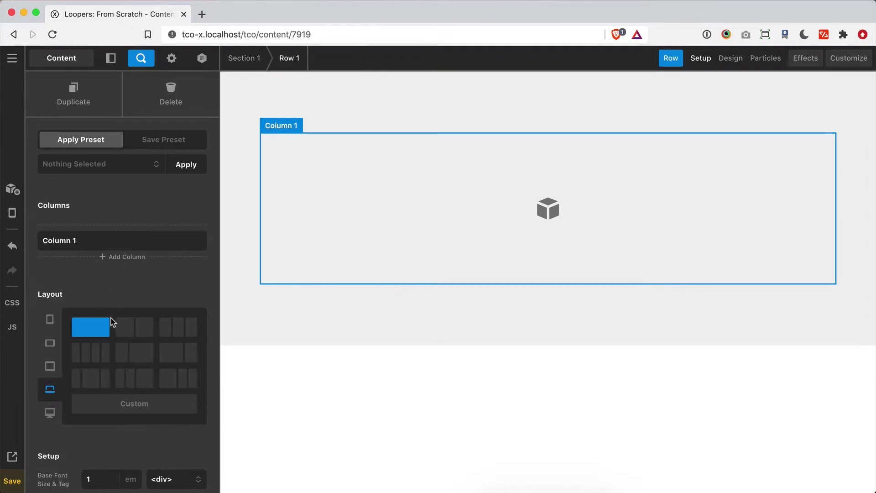
scroll(111, 322, down, 2)
click(173, 278)
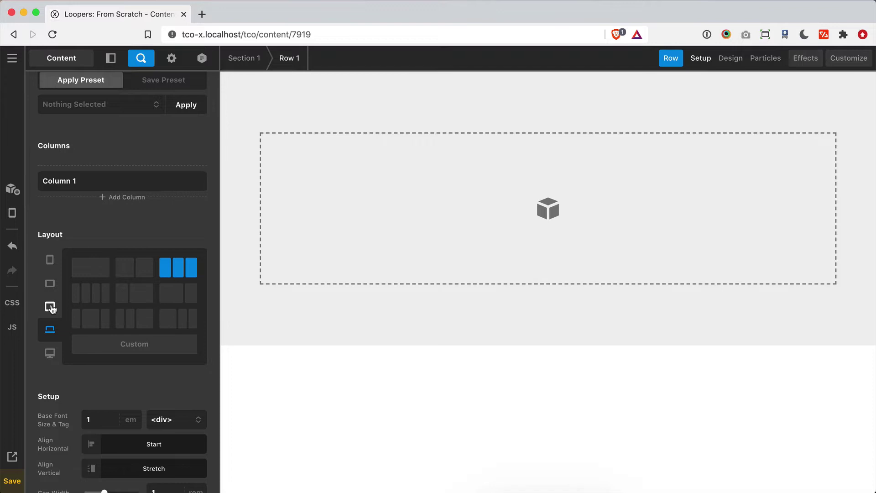
click(48, 350)
click(177, 269)
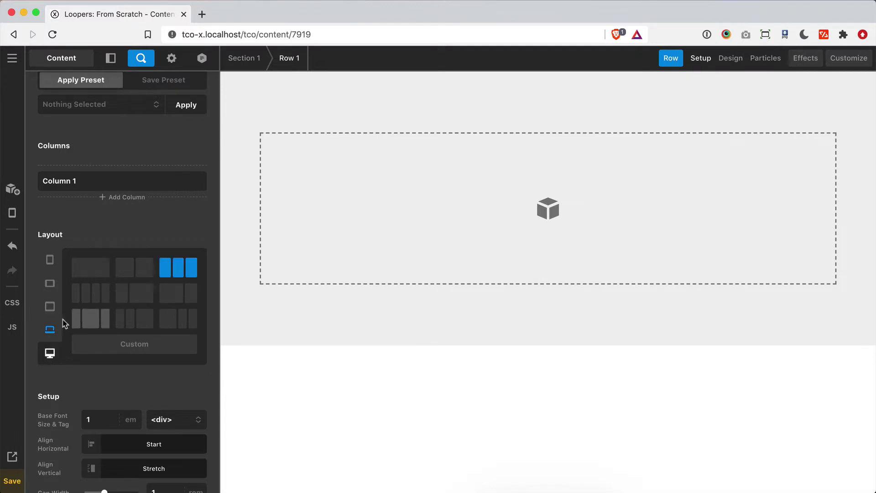
- Use two columns at the tablet breakpoints and keep one column on phones
click(54, 310)
click(136, 270)
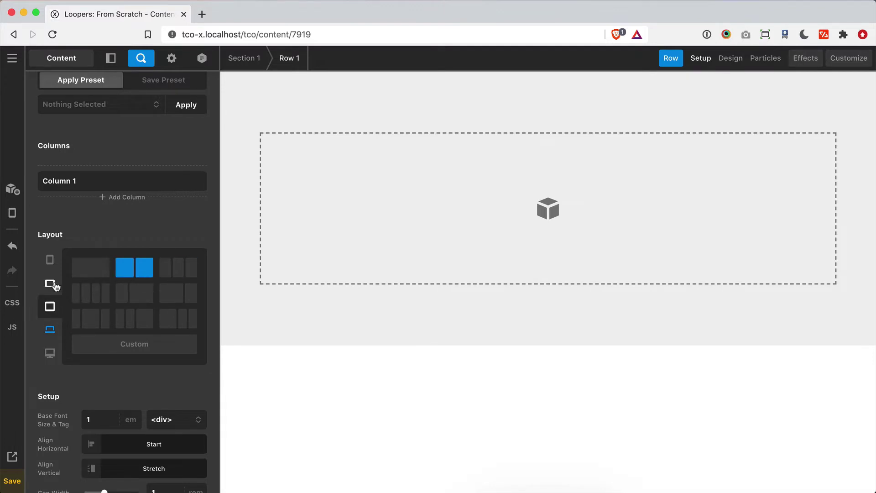
click(52, 285)
click(130, 273)
click(51, 261)
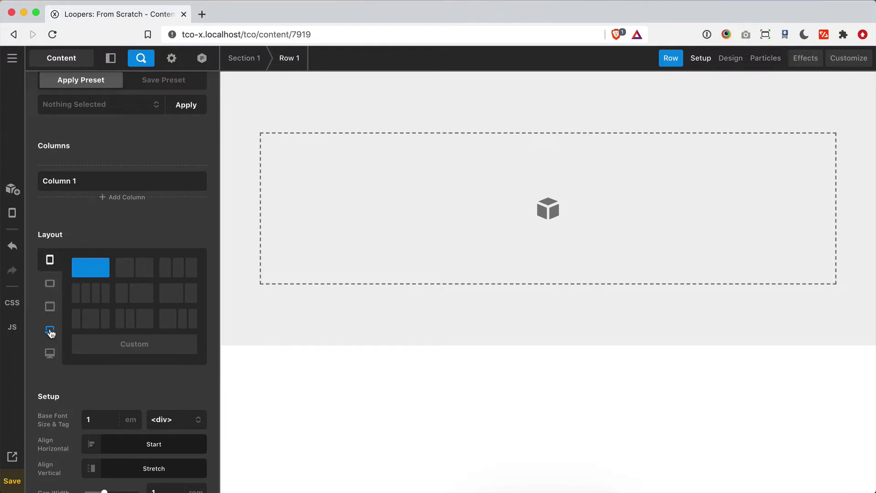
click(51, 331)
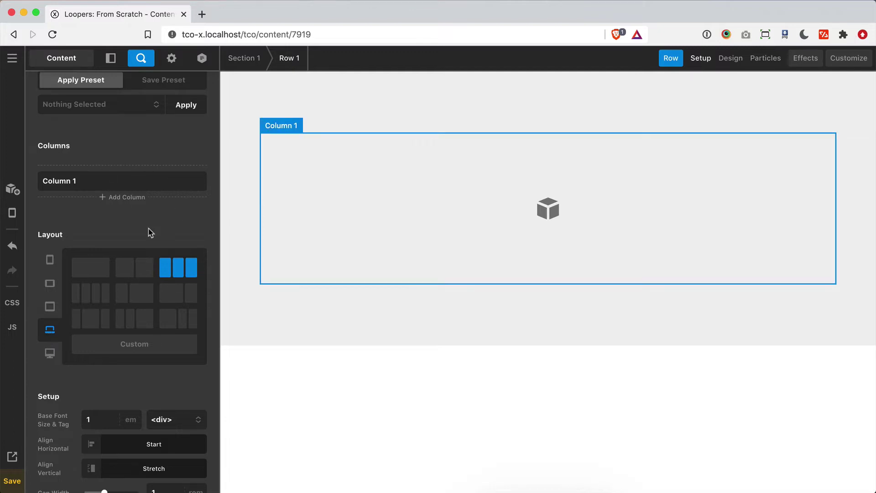
scroll(151, 232, down, 5)
scroll(150, 232, down, 1)
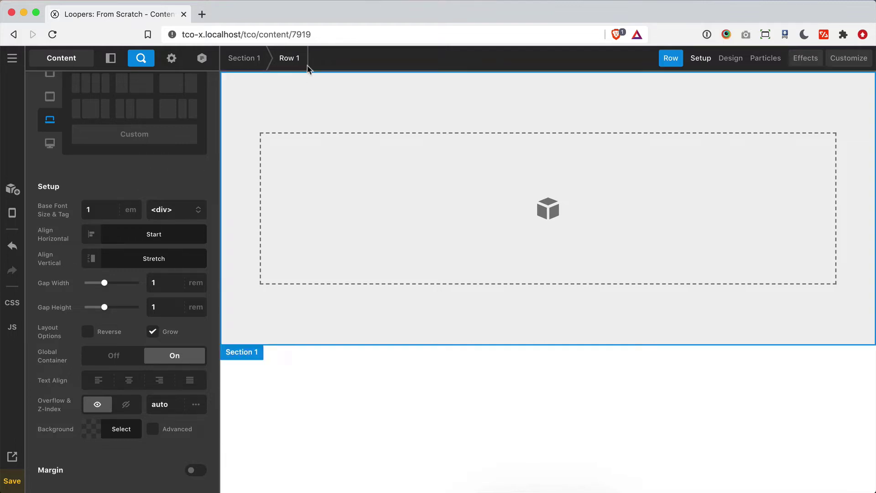
- Turn Row 1 into a Recent Posts looper provider with a custom count of 6
click(847, 60)
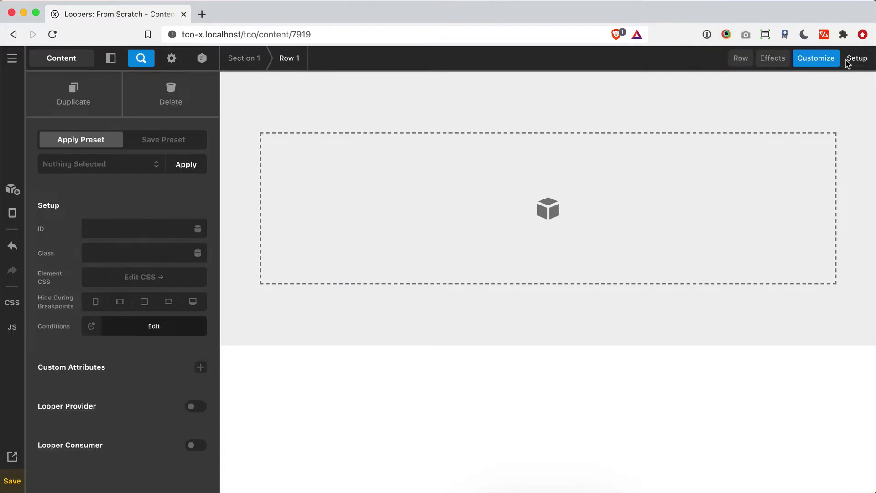
click(201, 406)
scroll(117, 381, down, 1)
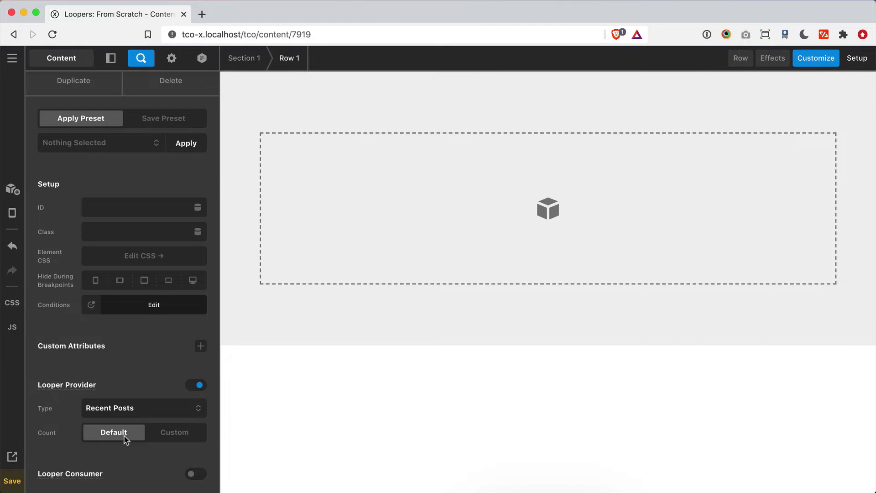
click(168, 439)
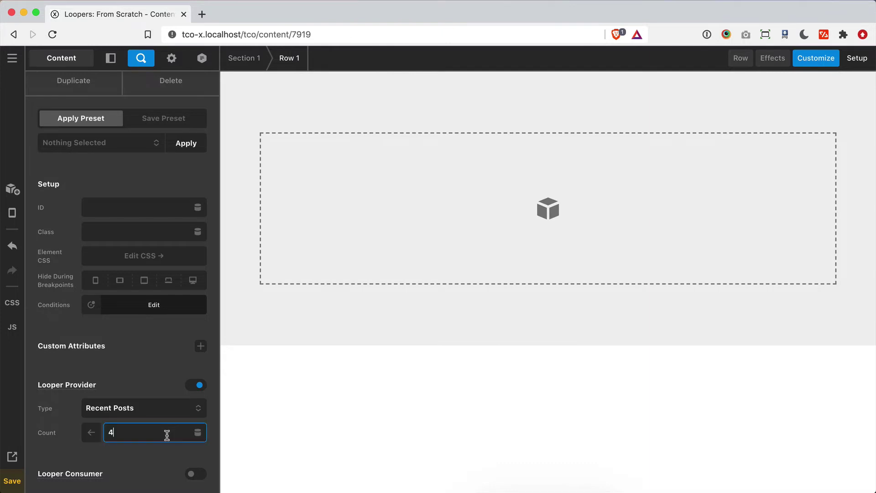
double_click(148, 433)
text(6)
click(161, 384)
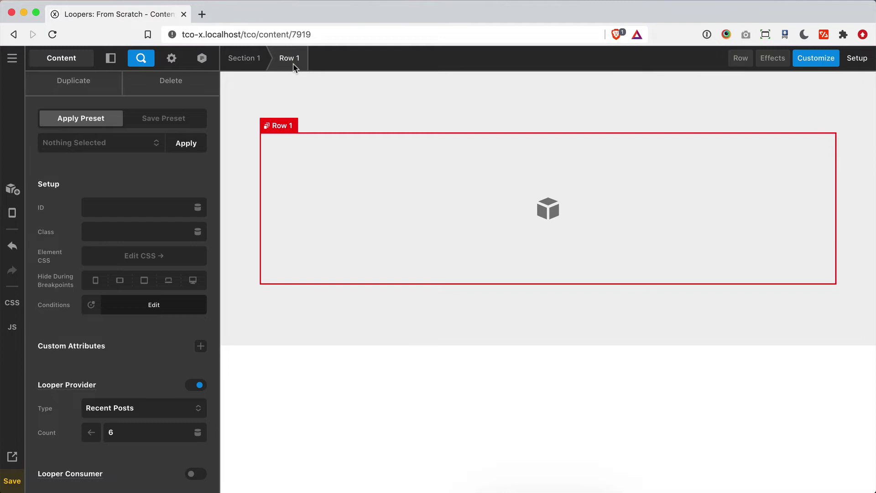
- Enable Looper Consumer on Column 1 with Items set to All, then reselect Row 1
click(314, 208)
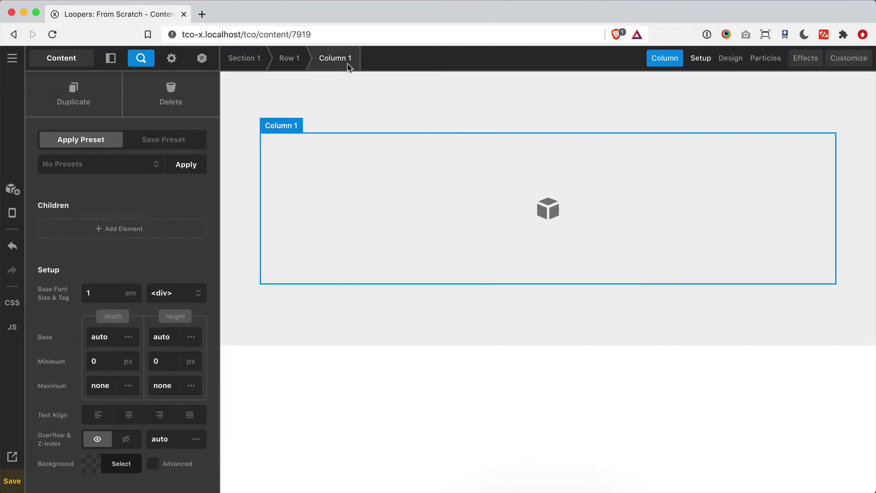
click(863, 59)
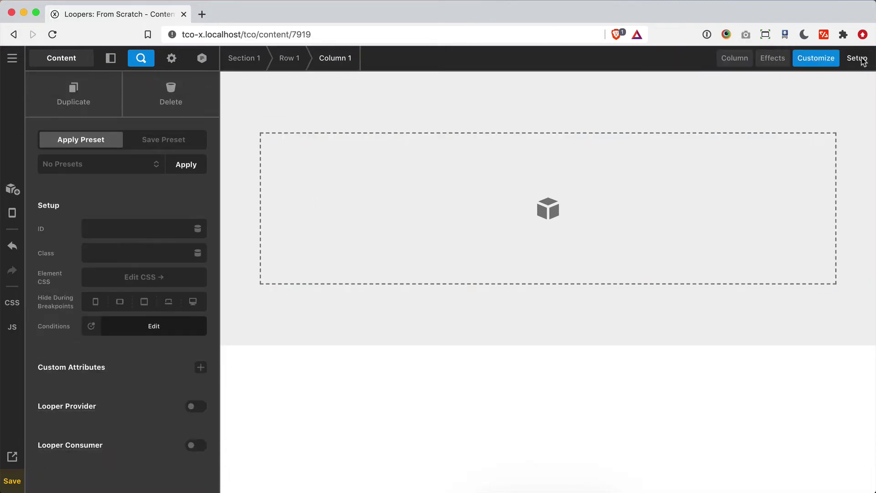
click(196, 445)
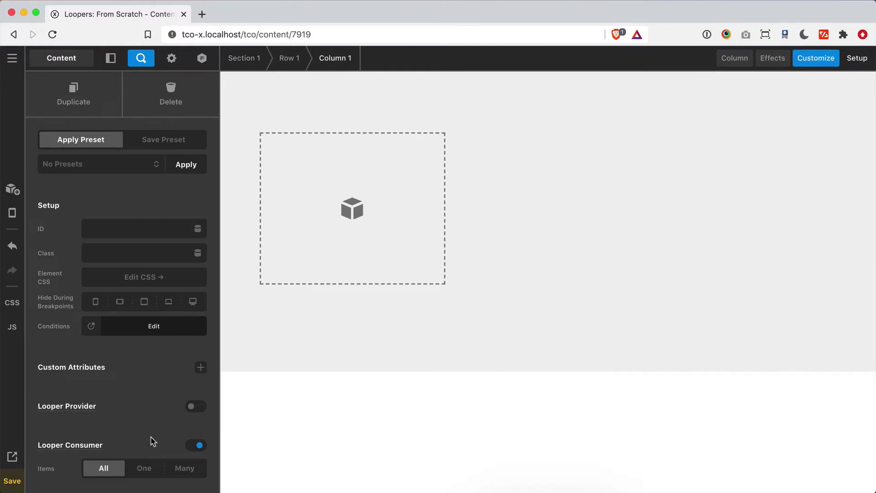
click(496, 276)
click(848, 59)
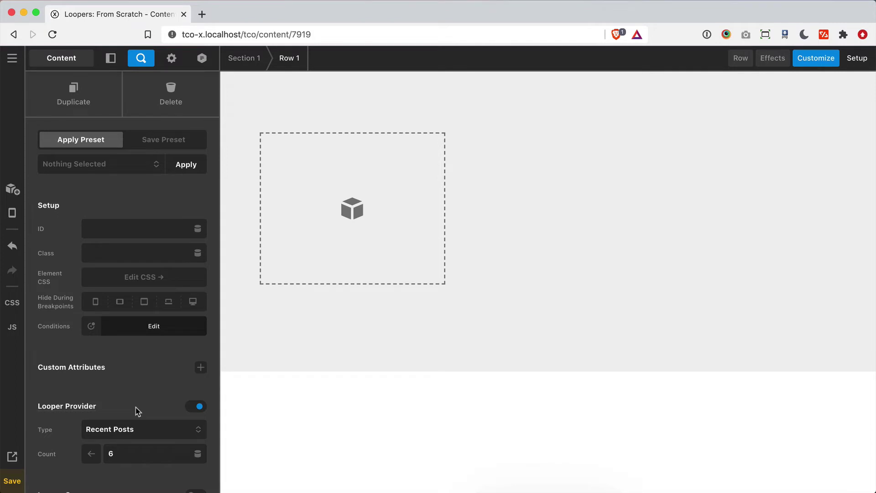
- Add an Image element to Column 1 with its source set to the post's Featured Image
key(super+shift+e)
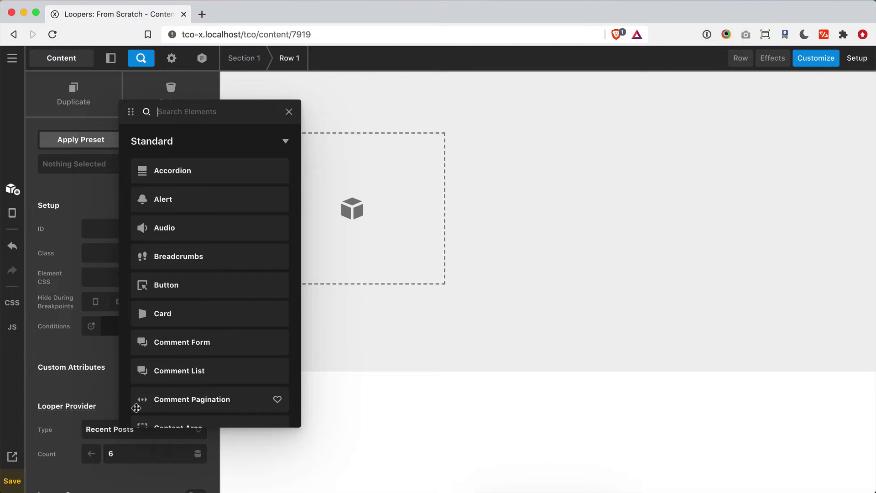
text(im)
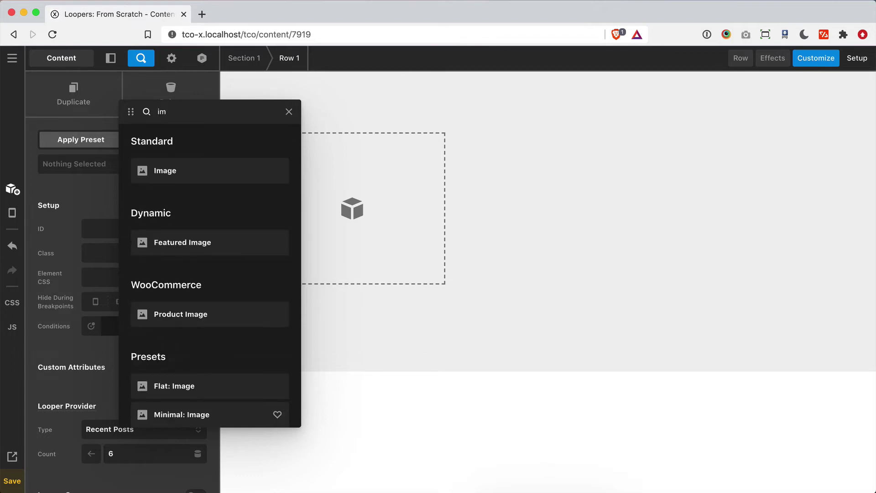
drag(215, 172, 373, 198)
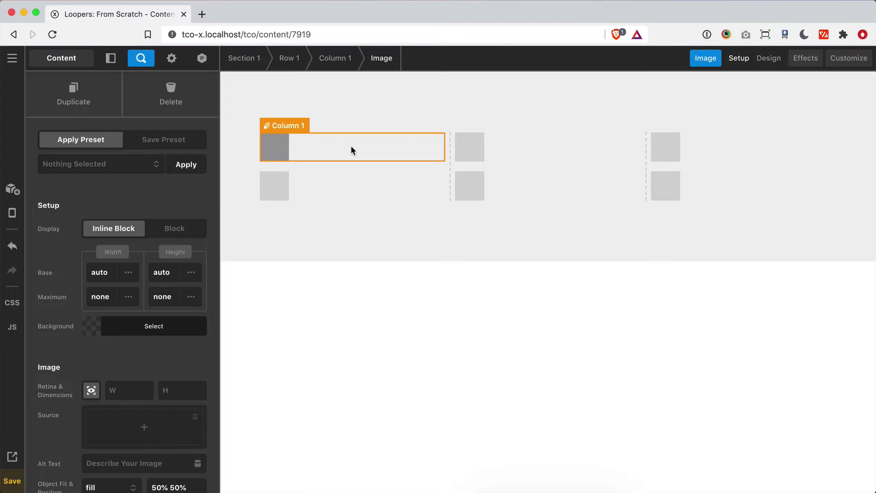
click(196, 418)
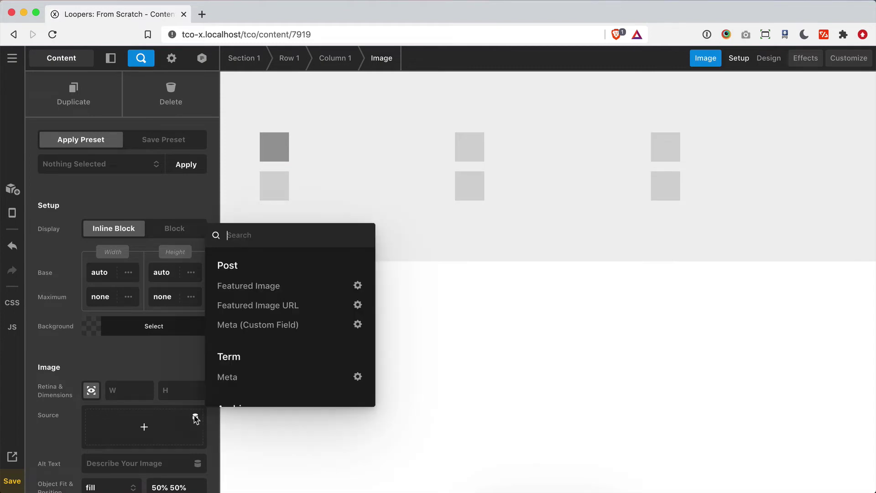
click(259, 288)
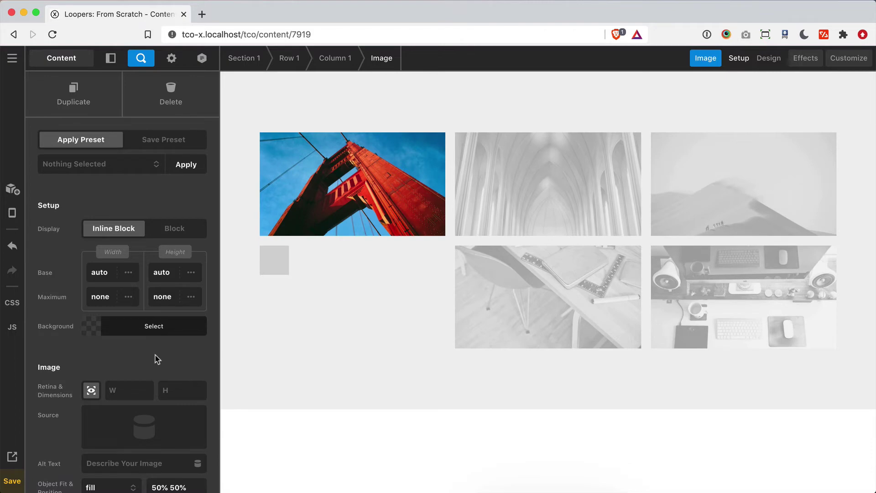
- Swap the plain Image for a Featured Image element found by searching 'feature'
click(180, 98)
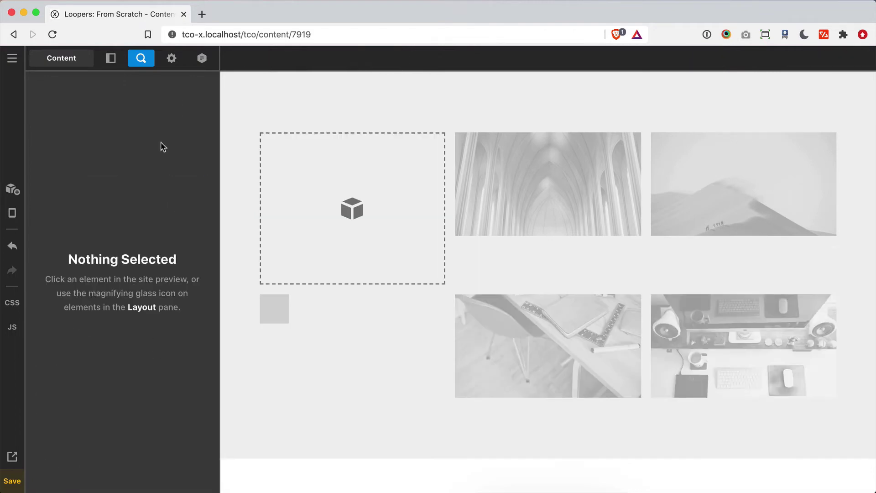
key(super+e)
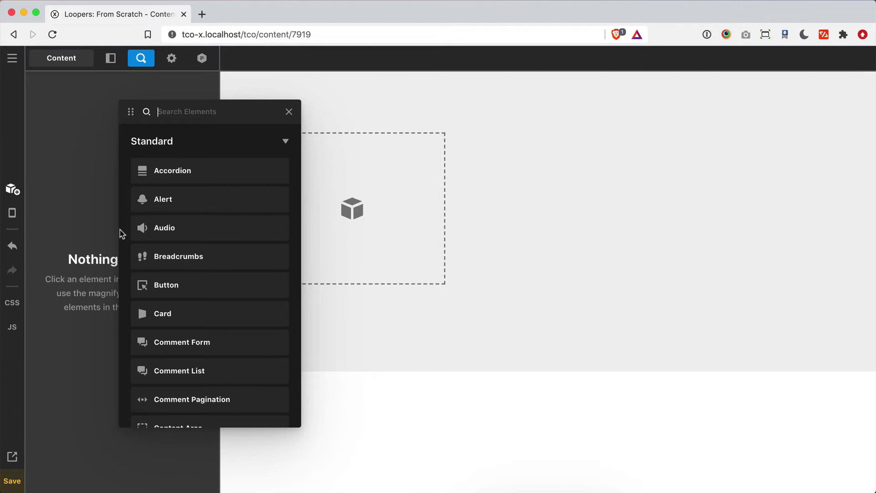
text(feature)
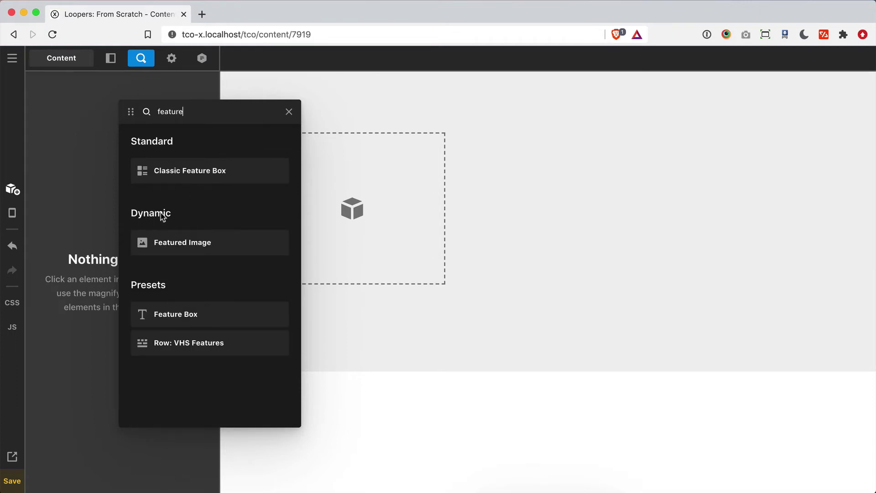
drag(162, 241, 357, 201)
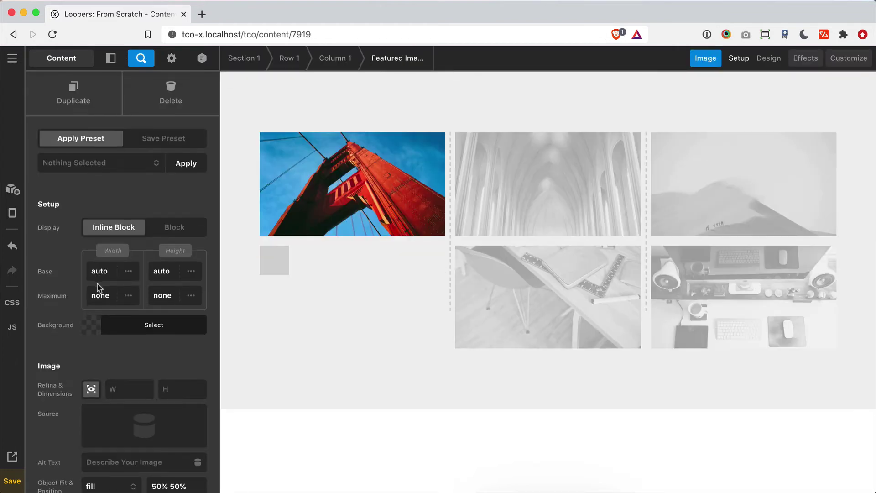
scroll(100, 292, down, 3)
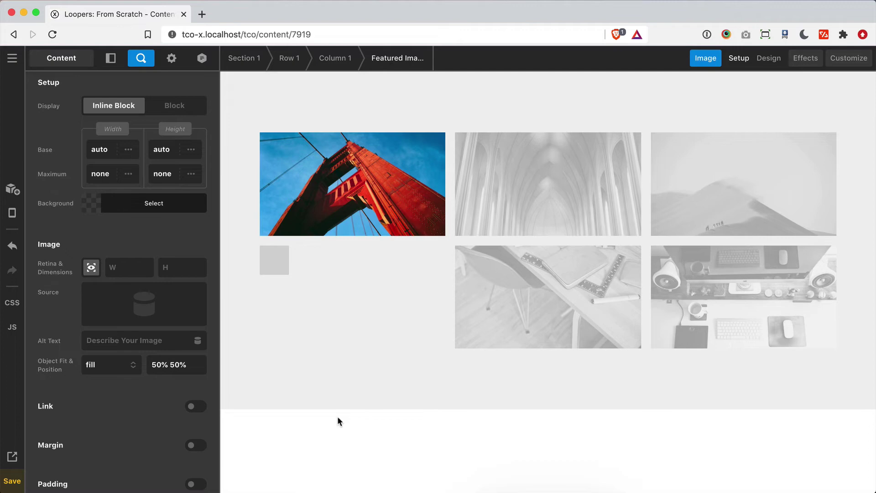
- Add The Title headline below the image and change its base font size from 3.05 to 1.25em
key(super+k)
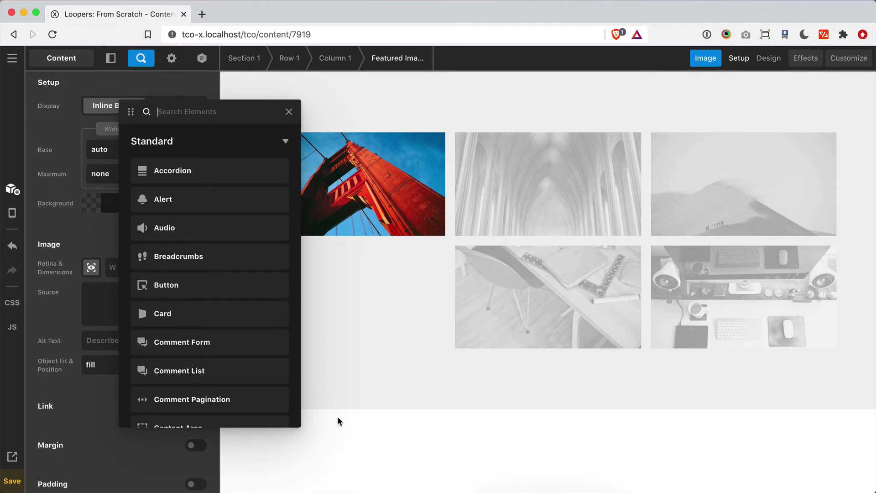
text(hea)
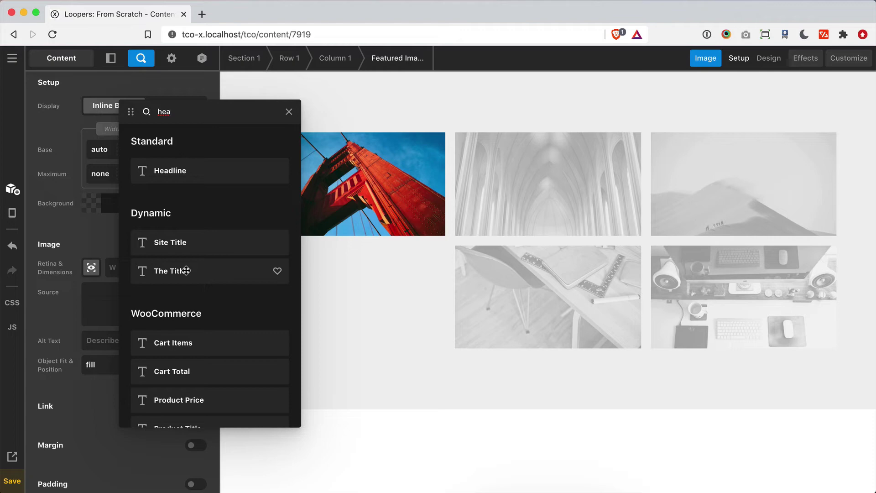
drag(186, 271, 380, 237)
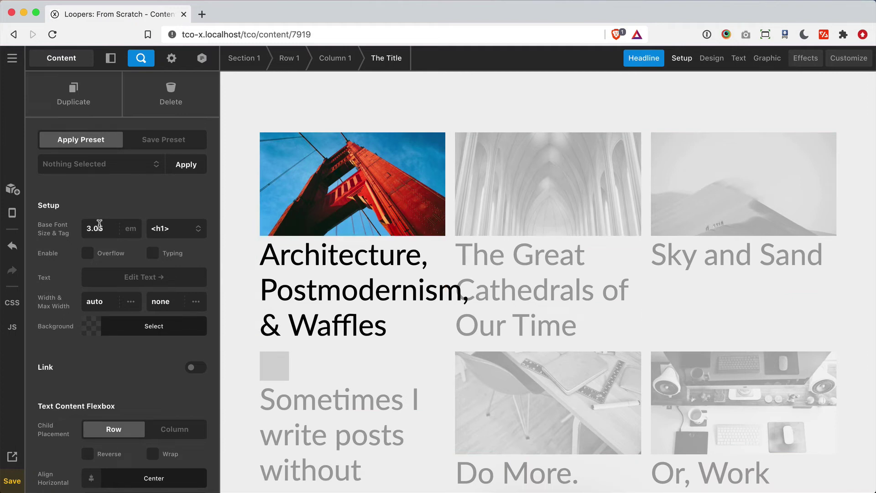
click(100, 227)
double_click(100, 227)
text(1.25)
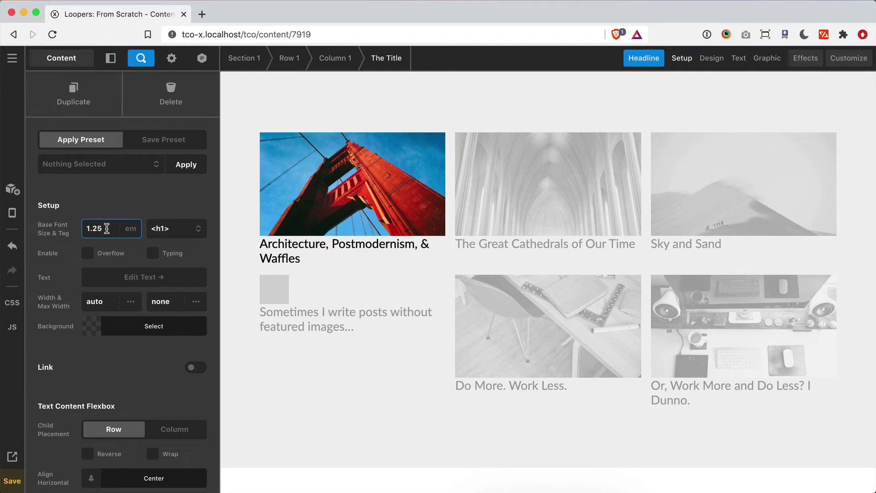
click(129, 278)
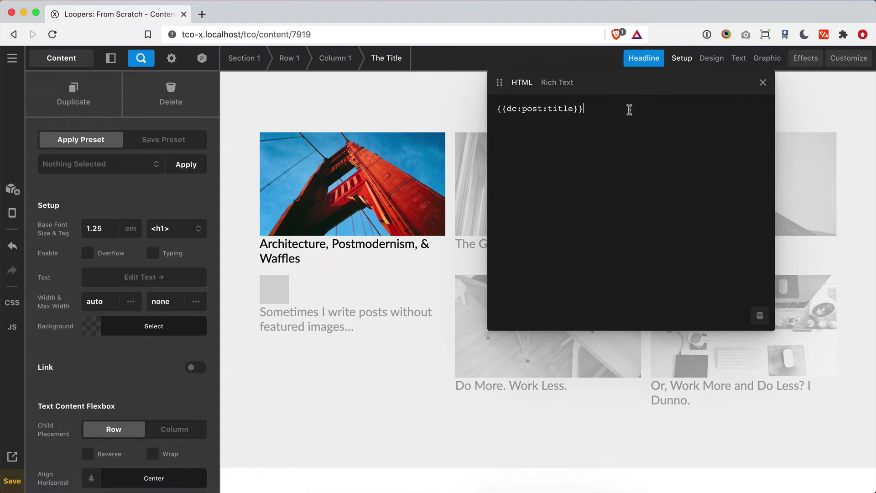
key(End)
key(super+a)
key(BackSpace)
click(760, 316)
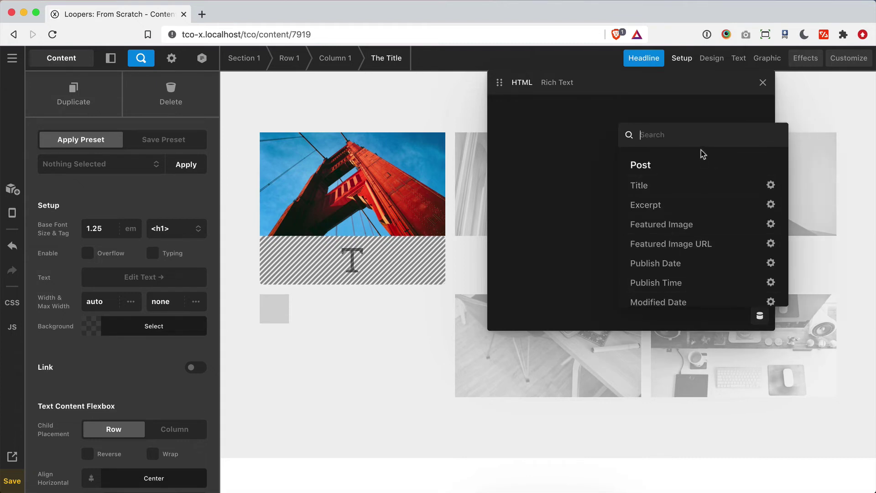
text(title)
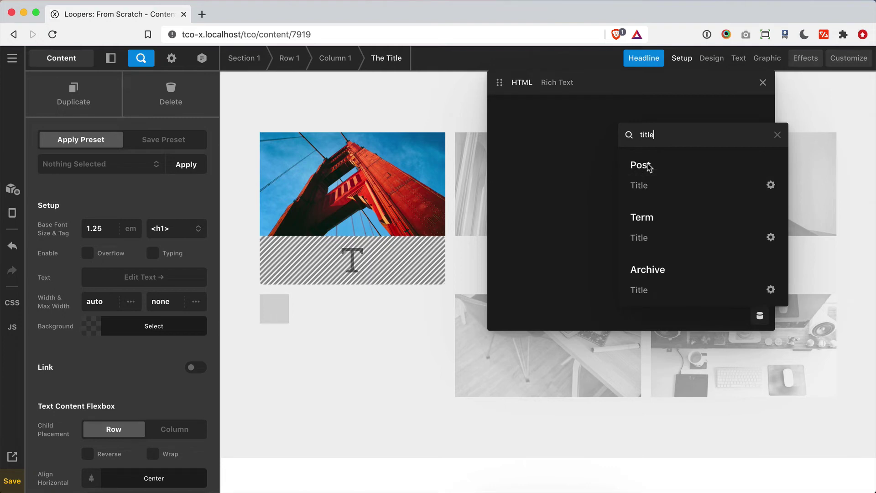
click(644, 185)
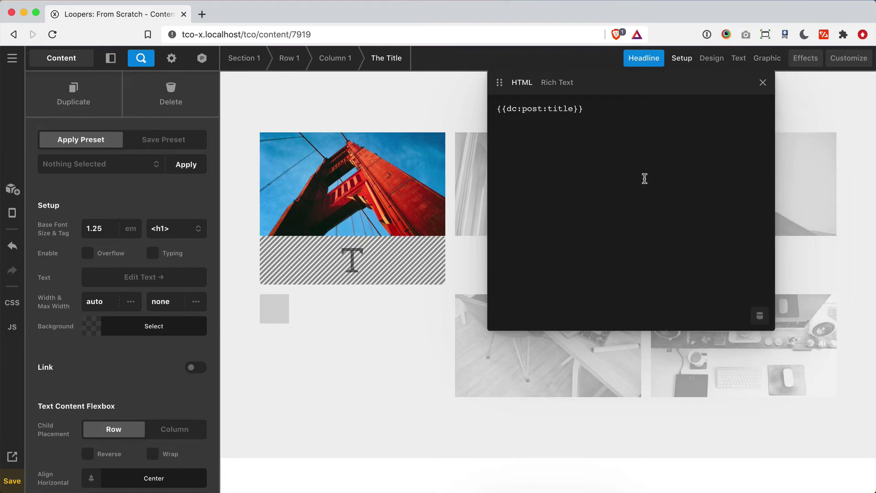
click(763, 83)
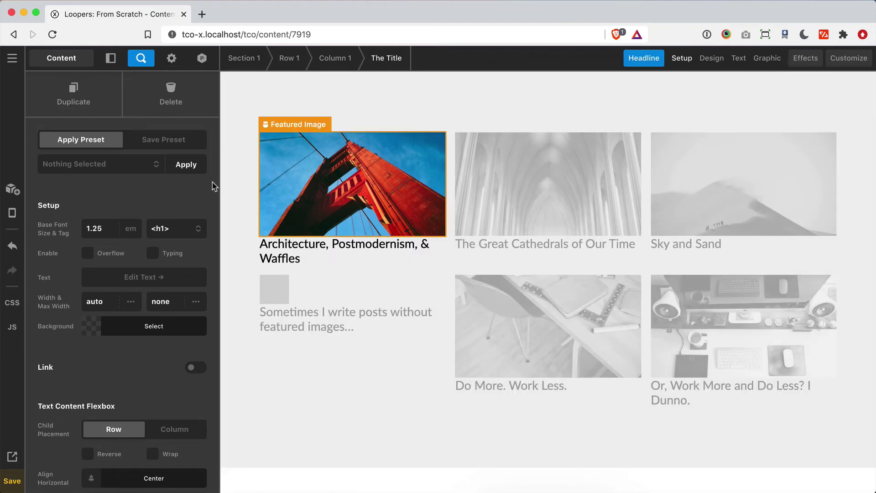
- Add a display condition so the Featured Image shows only when a post has a featured image
click(345, 202)
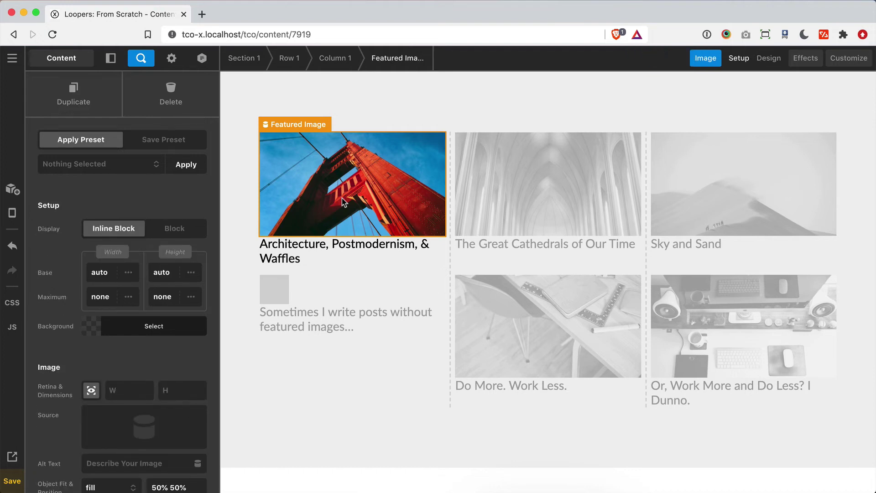
click(849, 58)
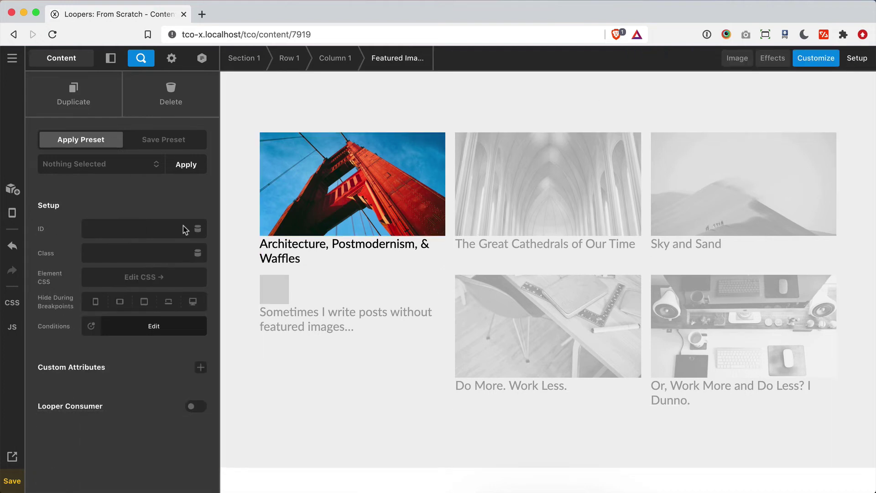
click(154, 326)
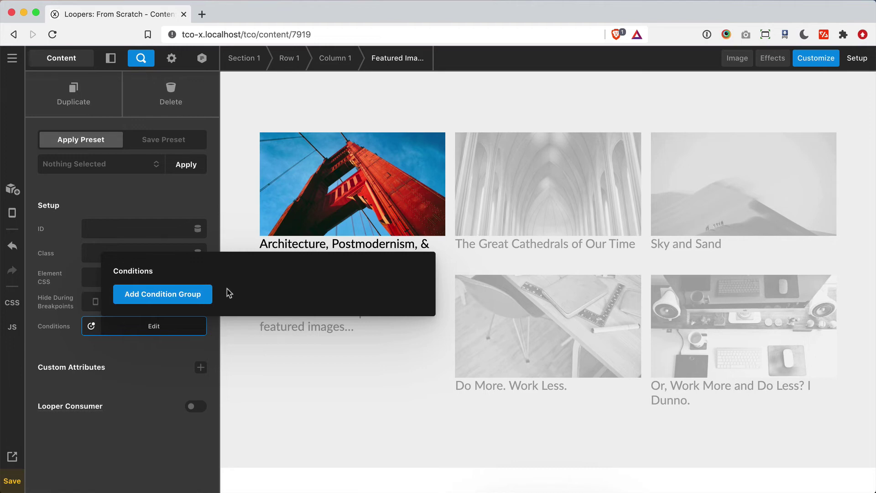
click(161, 297)
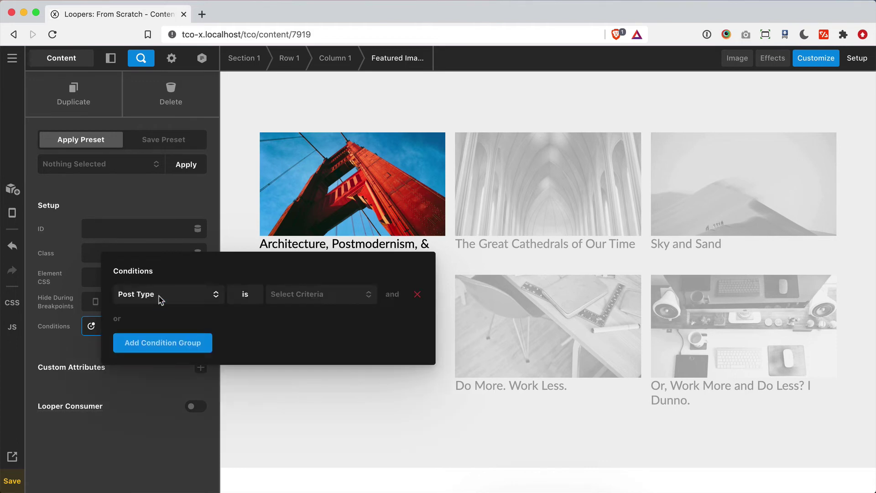
click(160, 298)
text(fea)
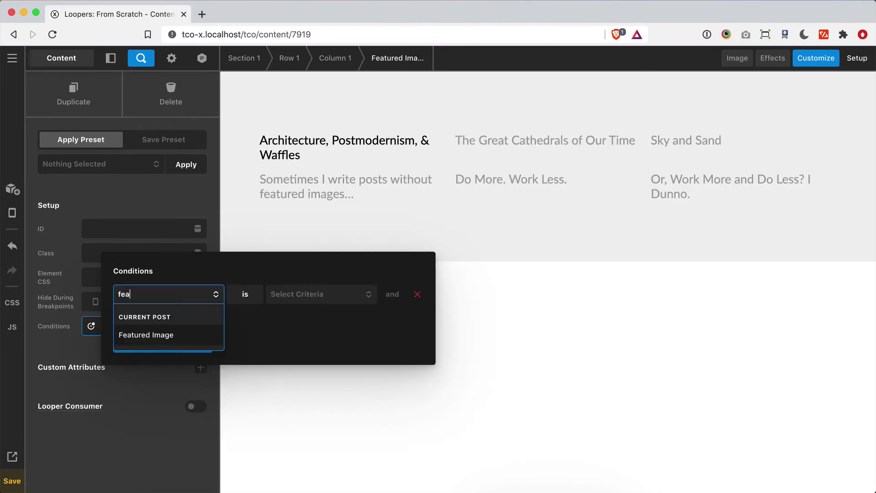
click(177, 334)
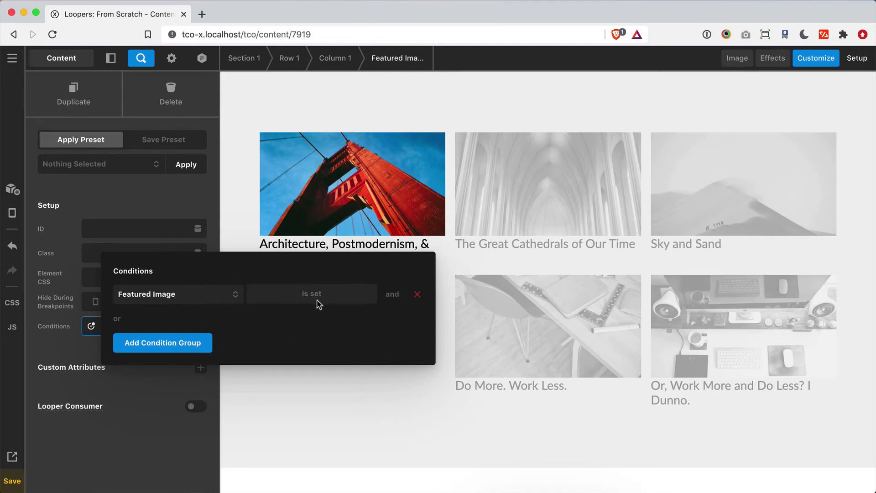
click(106, 470)
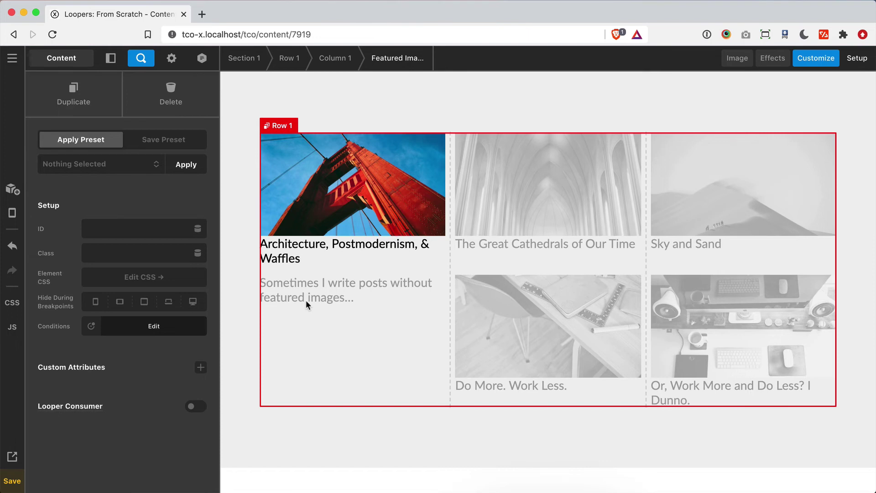
- Enable the Featured Image's margin with unlinked sides and a 0.64em bottom value
click(735, 59)
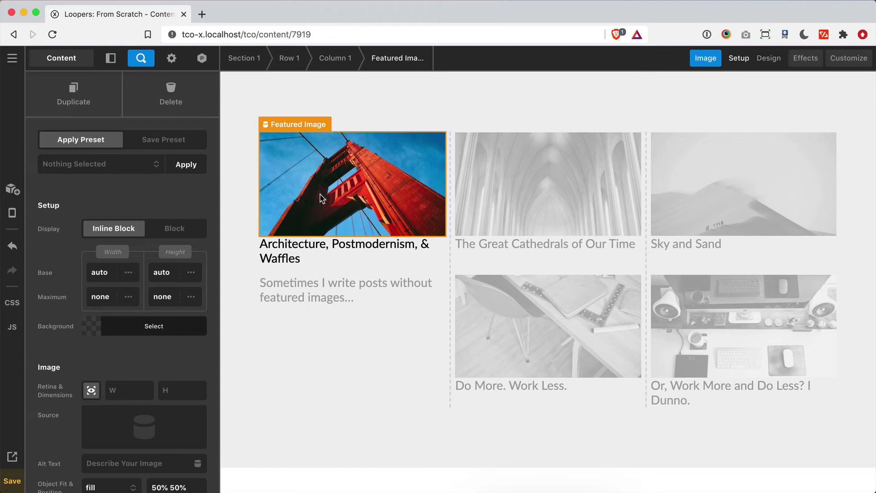
scroll(126, 328, down, 6)
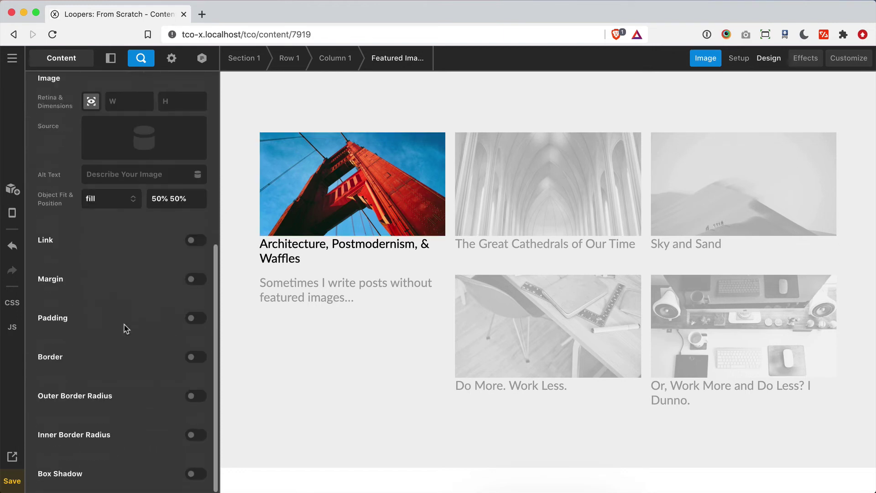
click(196, 280)
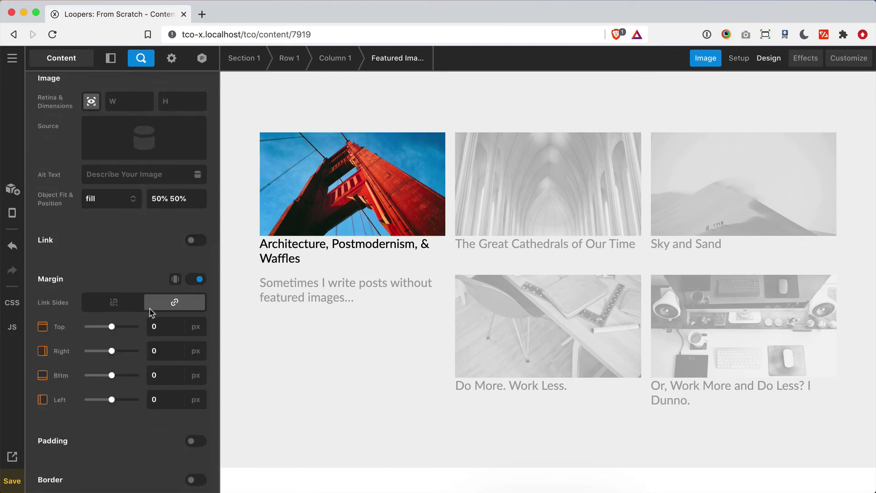
click(114, 302)
click(174, 375)
text(1em)
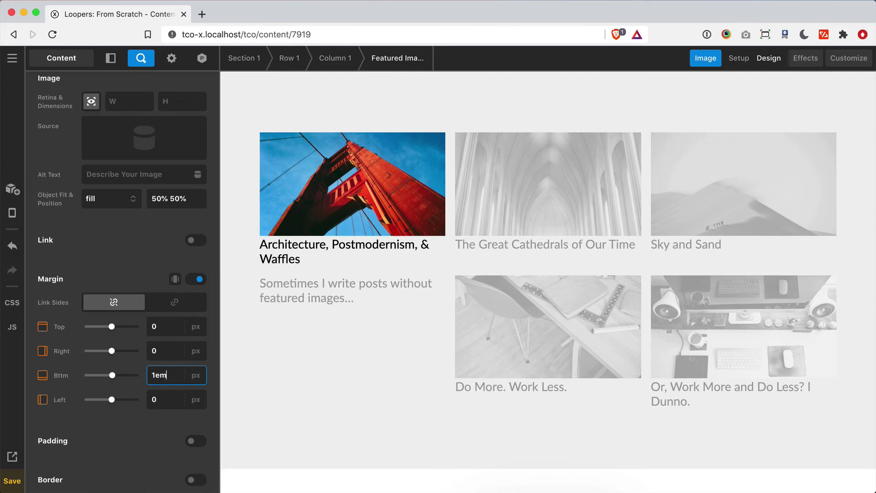
key(BackSpace)
text(0.6)
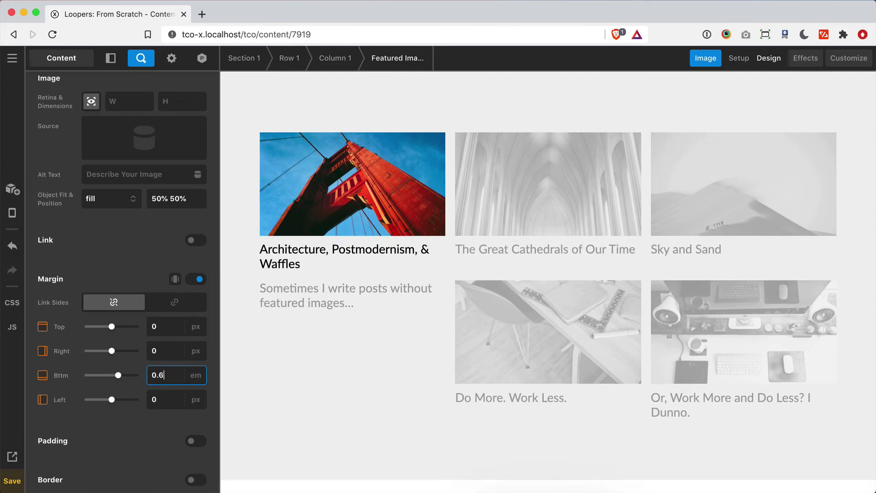
text(4)
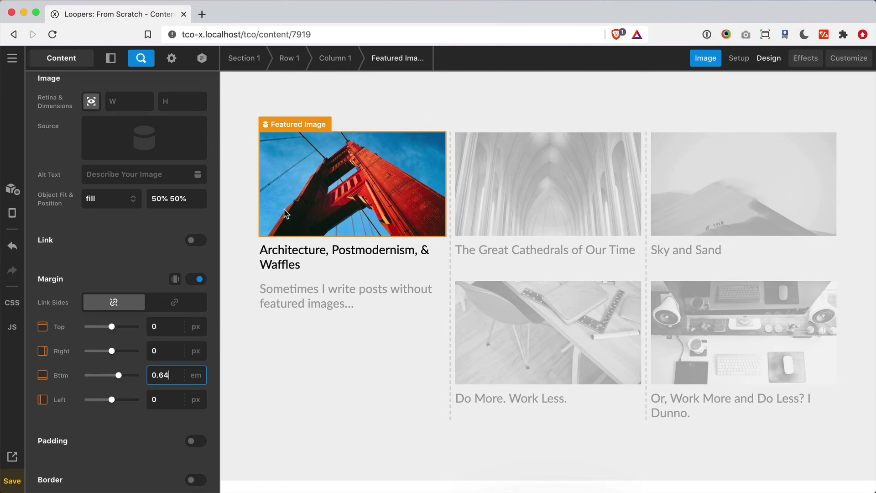
- Change Column 1's HTML tag from <div> to <a> so each post card is a link
click(277, 244)
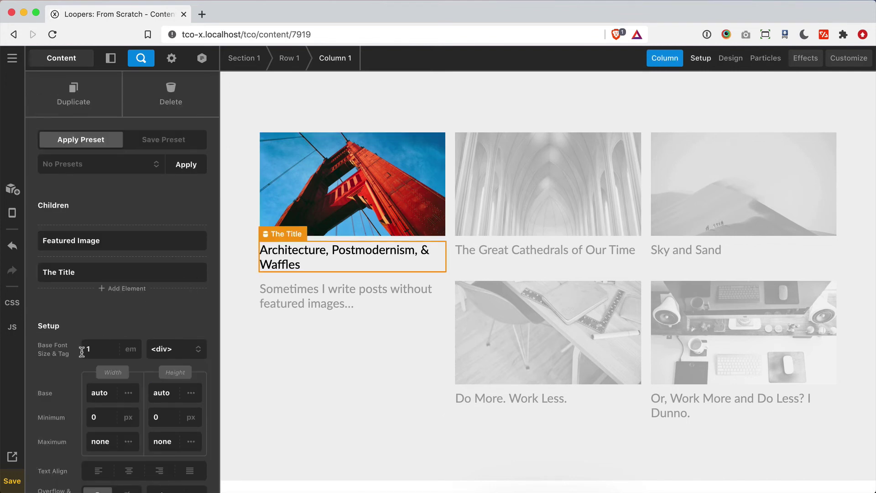
scroll(85, 351, down, 5)
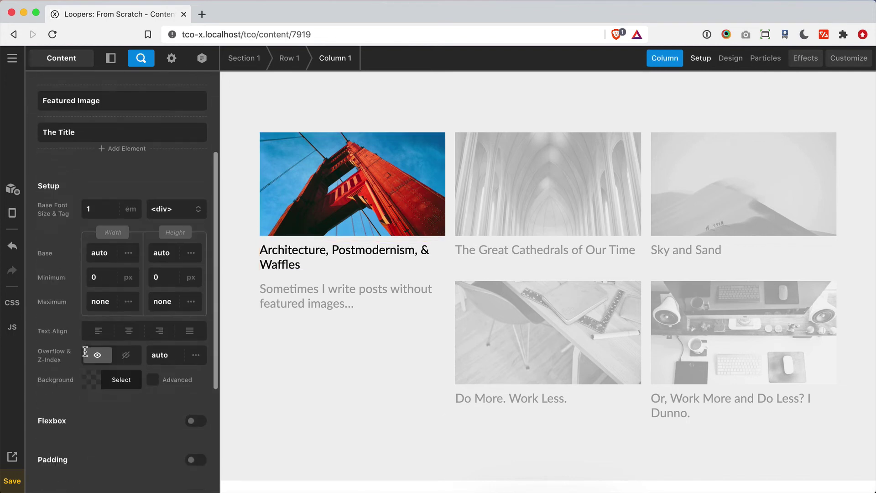
click(174, 213)
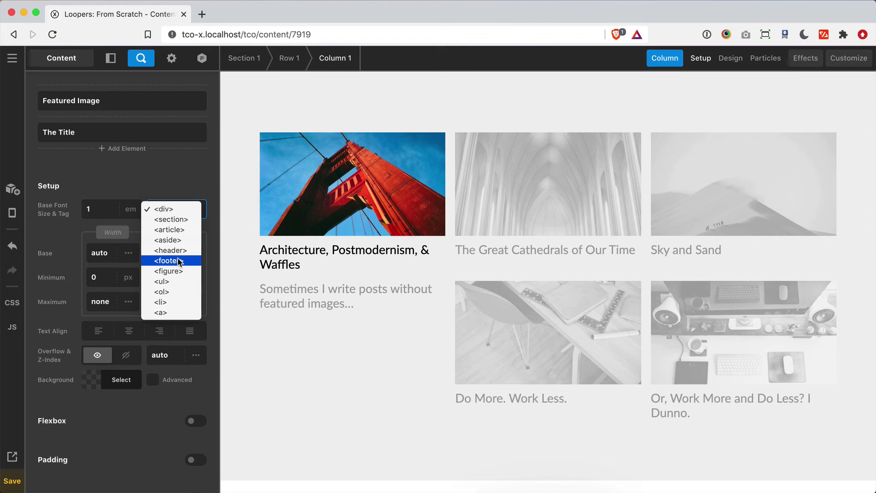
click(170, 313)
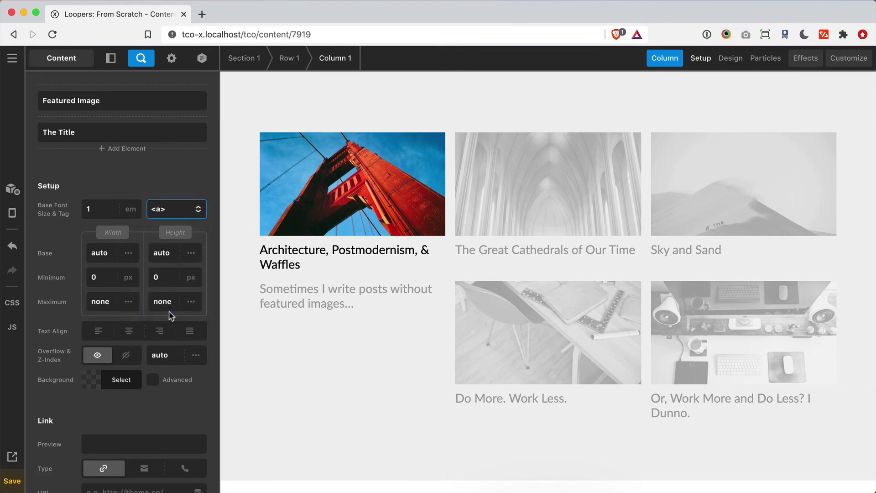
scroll(117, 308, down, 4)
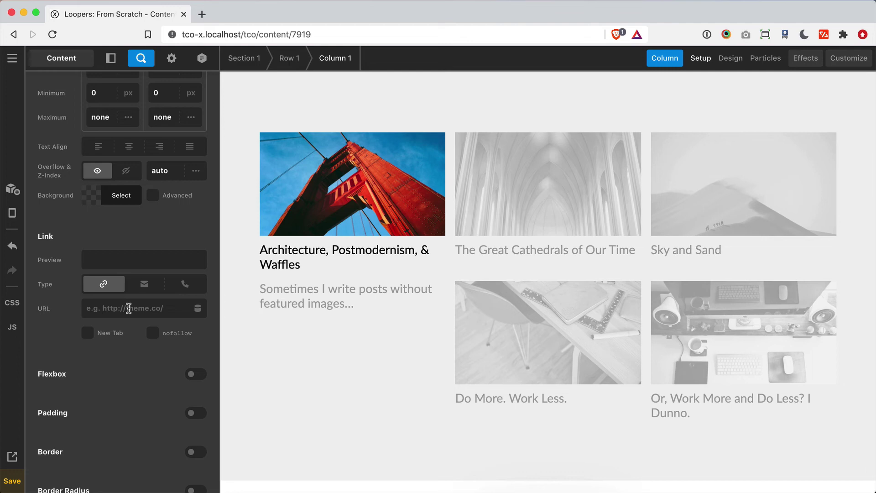
- Set the column's link URL to the dynamic Post › Permalink value {{dc:post:permalink}}
click(156, 305)
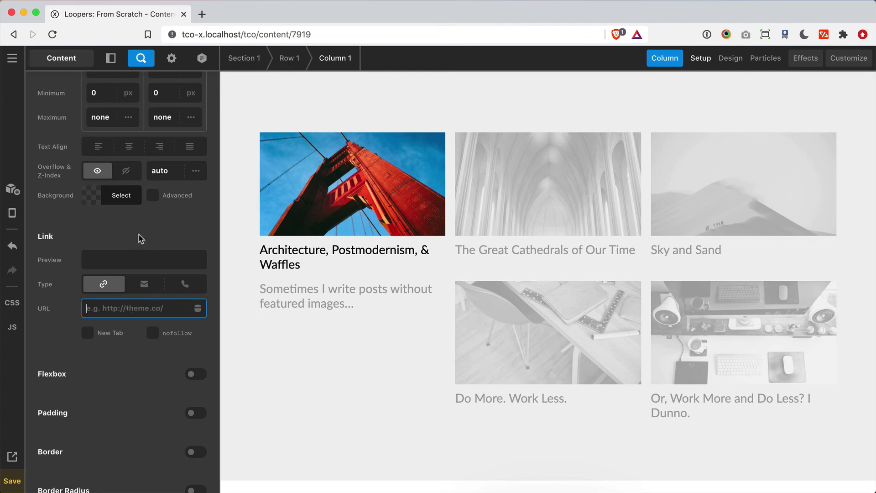
click(198, 309)
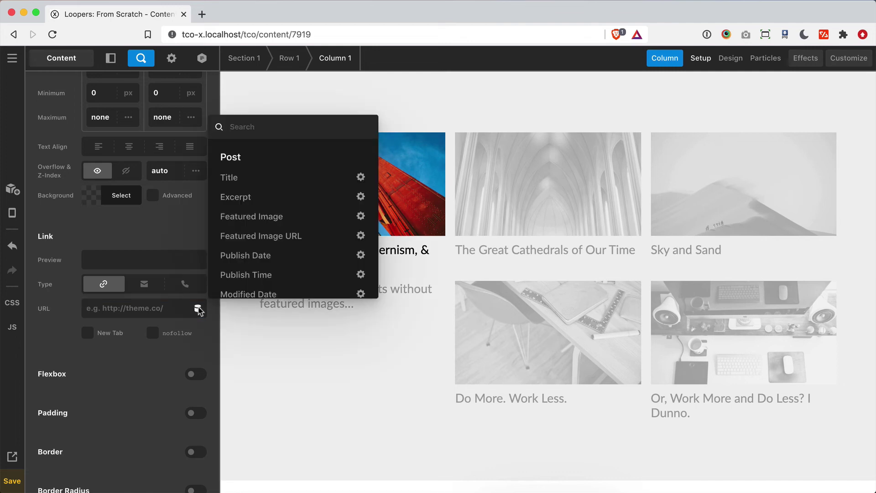
text(link)
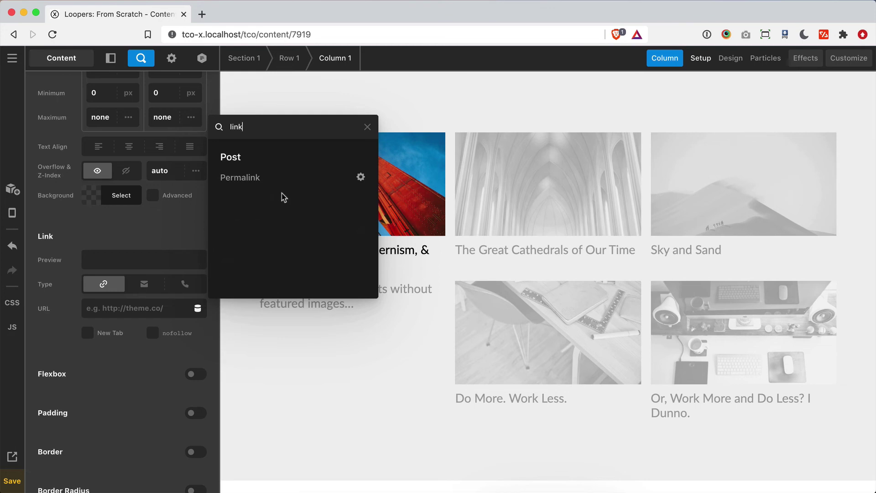
click(261, 177)
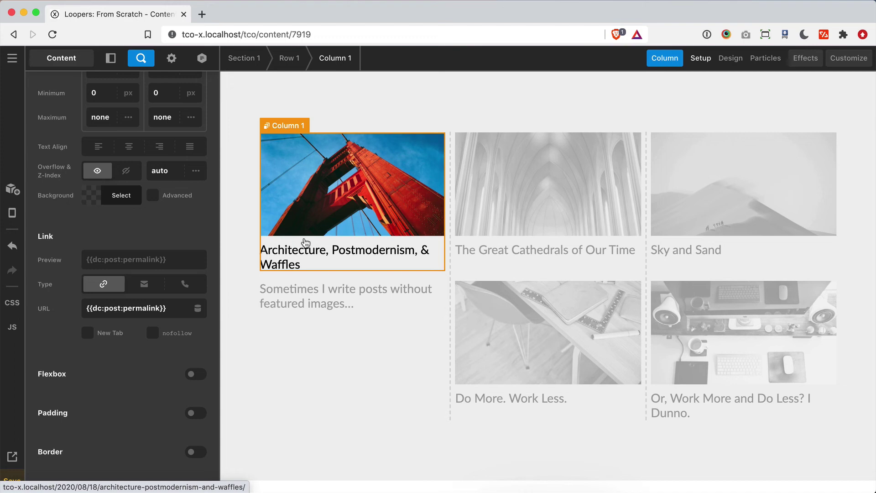
- Set the card column's background colour to #fff
click(109, 197)
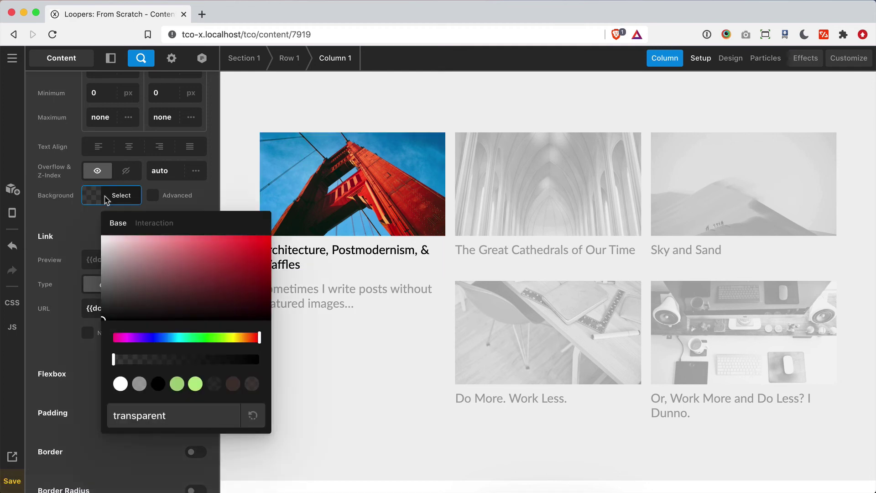
double_click(143, 420)
text(#fff)
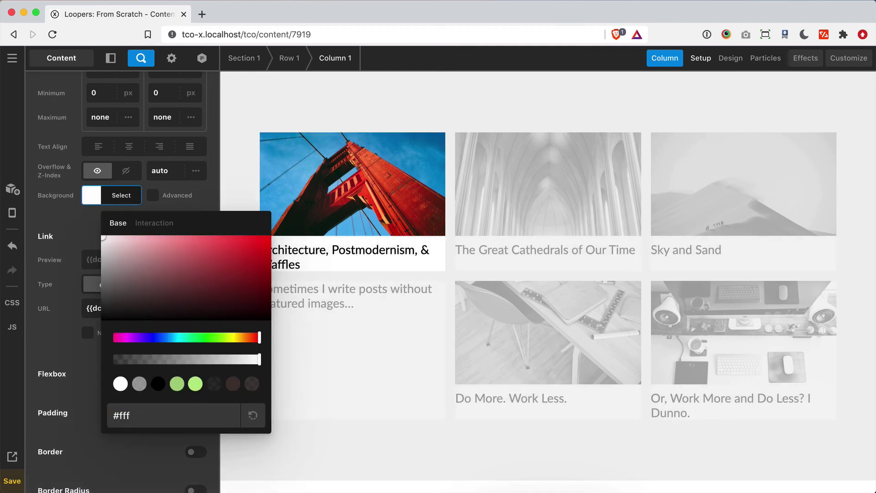
click(73, 228)
- Enable padding on the card and set it to 1em on all sides
scroll(110, 327, down, 3)
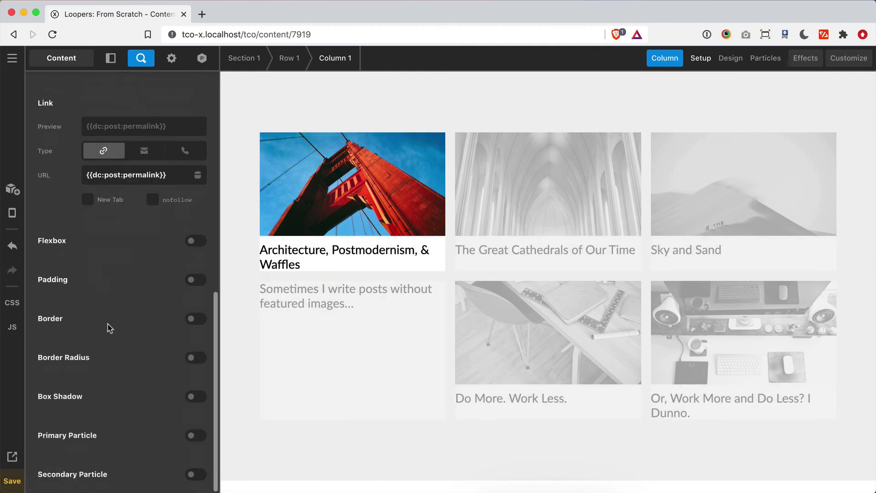
click(191, 279)
click(164, 327)
text(2)
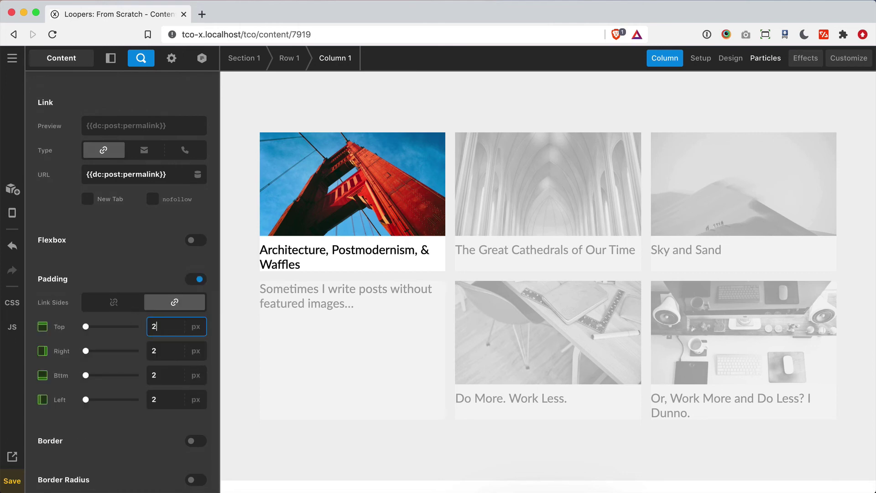
text(em)
key(BackSpace)
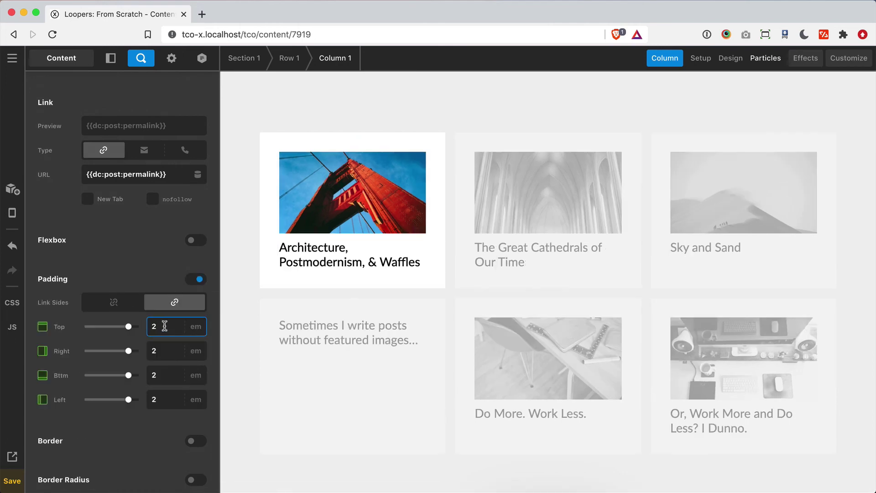
text(1.25)
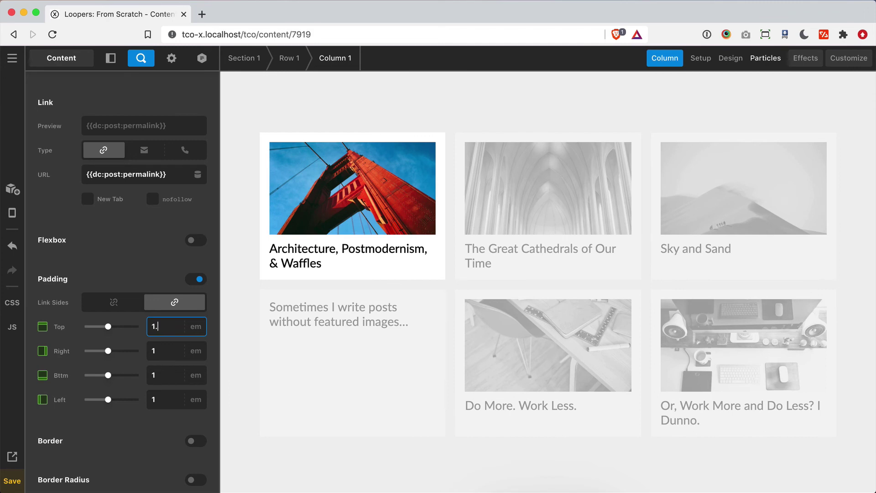
key(BackSpace)
key(BackSpace)
key(BackSpace)
- Enable 2px rounded corners on the card and switch on Box Shadow
scroll(144, 333, down, 3)
click(193, 357)
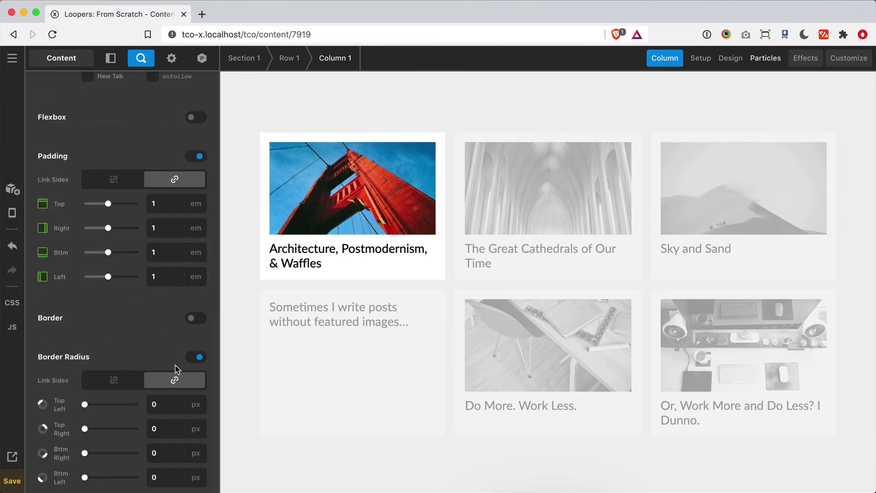
click(169, 404)
scroll(163, 363, down, 3)
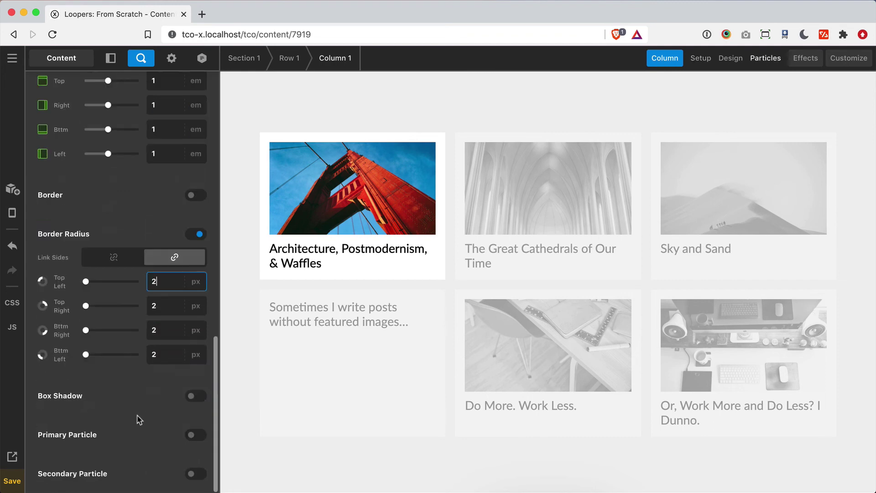
click(192, 396)
- Set the card shadow to 0.65em Y offset, 1.5em blur and rgba(0, 0, 0, 0.12) colour
scroll(121, 405, down, 2)
click(167, 359)
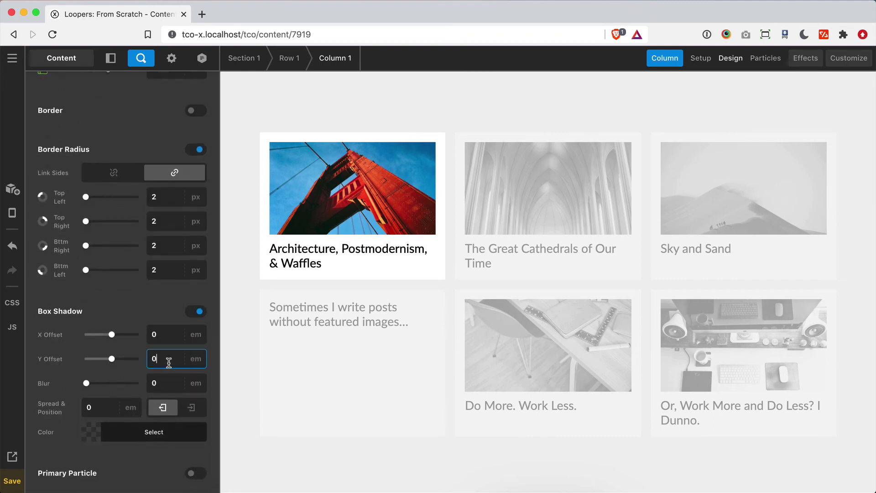
text(.65)
click(165, 383)
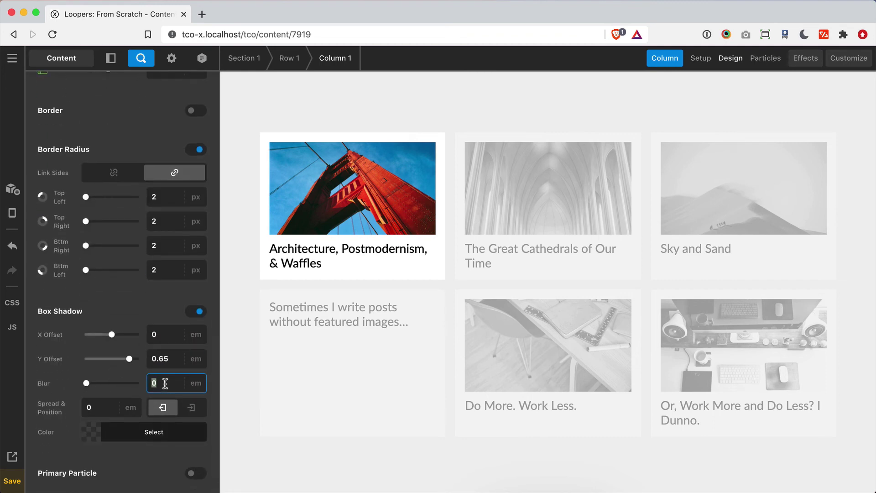
text(1.5)
click(136, 432)
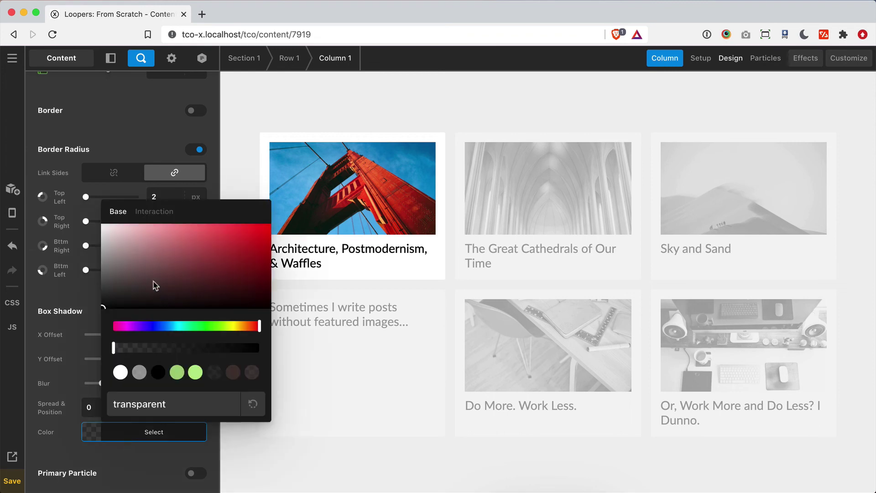
mouse_move(114, 348)
mouse_down()
mouse_move(165, 349)
mouse_move(131, 352)
mouse_up()
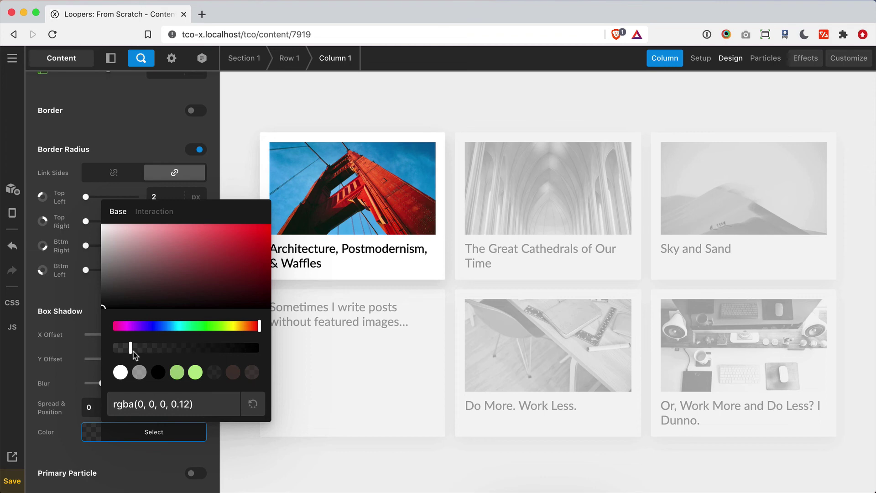
click(121, 441)
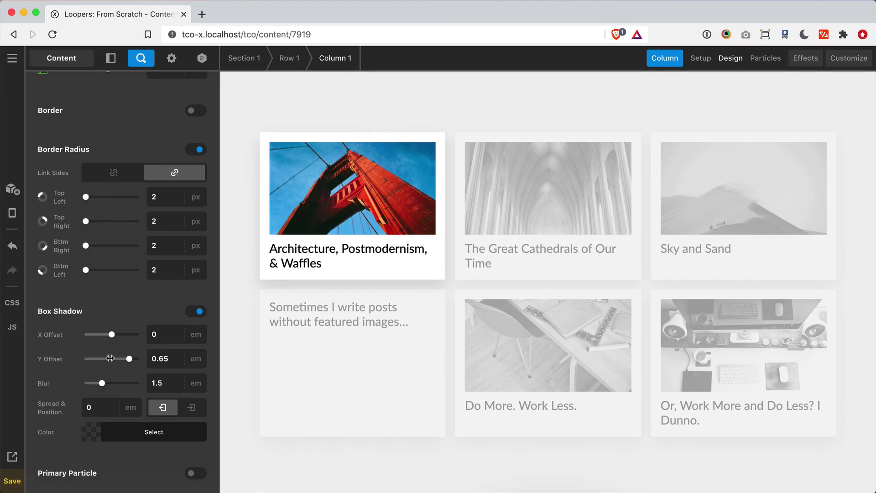
- Give the featured image a 2px inner border radius
click(326, 202)
scroll(105, 263, down, 10)
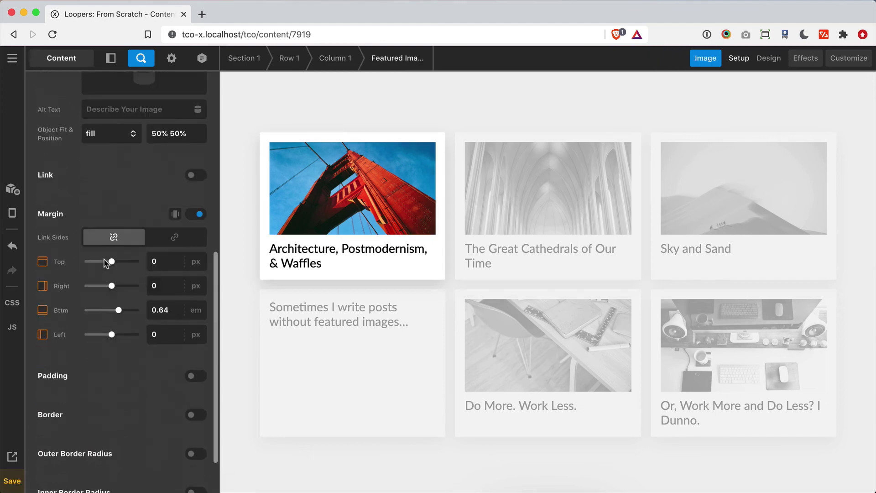
click(194, 435)
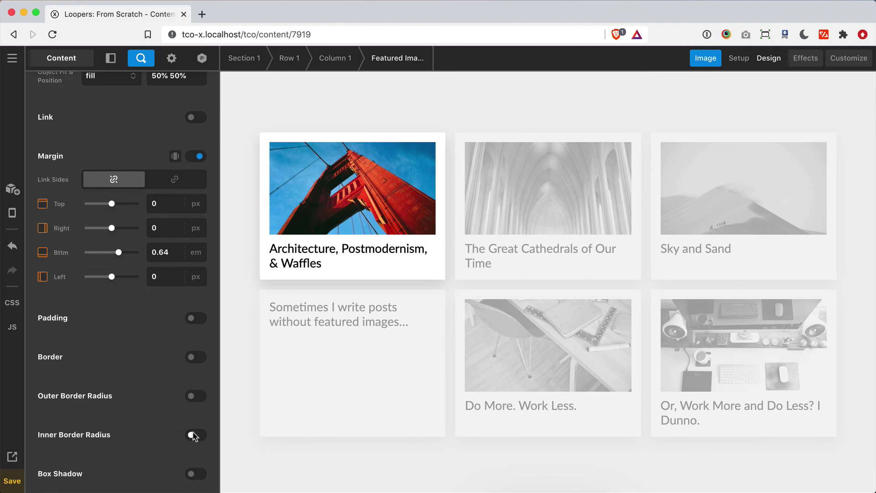
scroll(178, 367, down, 5)
click(178, 367)
text(2)
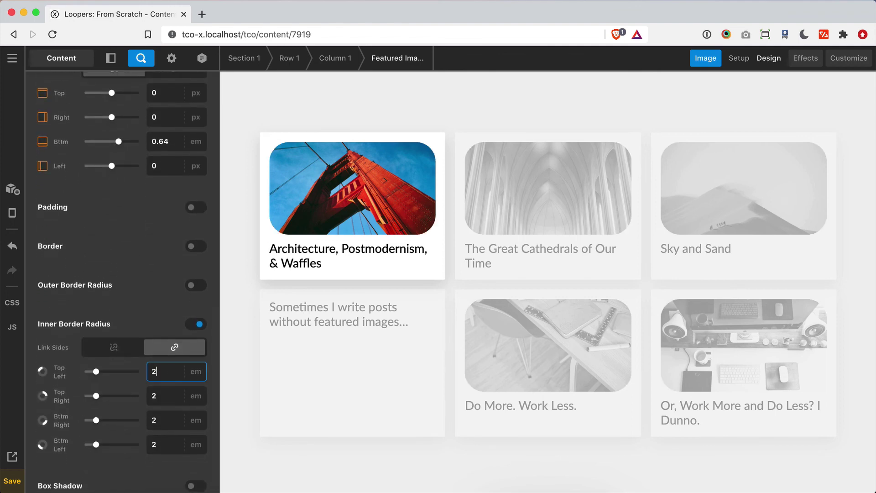
scroll(158, 299, down, 1)
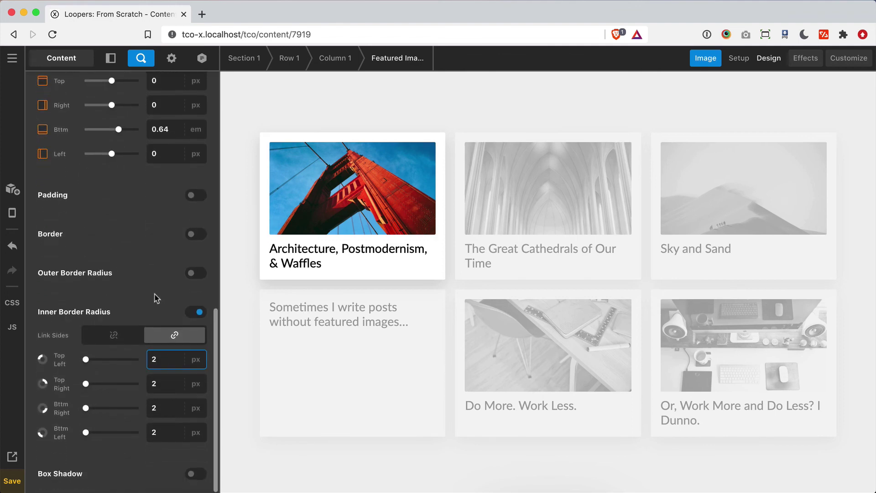
click(154, 466)
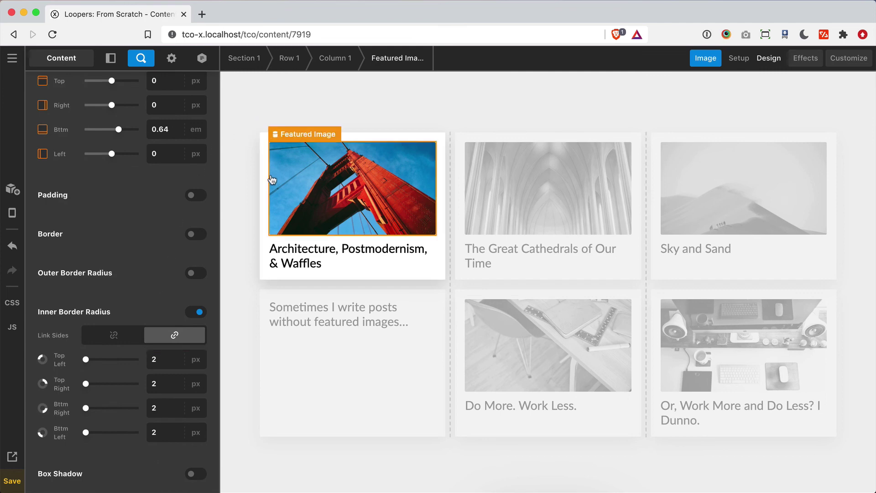
- Set Row 1's gap width and gap height to 2rem
click(451, 190)
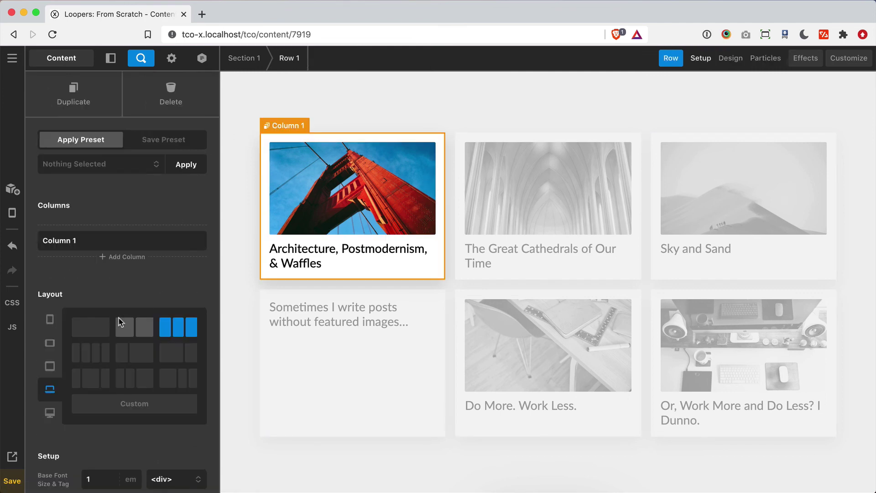
scroll(167, 254, down, 8)
click(168, 254)
key(Up)
click(166, 273)
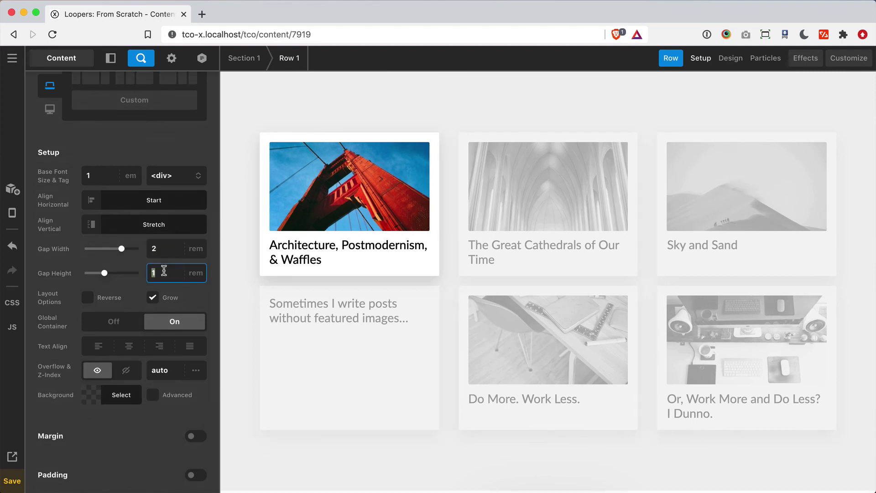
key(Up)
- Enable Column 1's interaction effect with a Move transform of Y -3px for hover
click(265, 251)
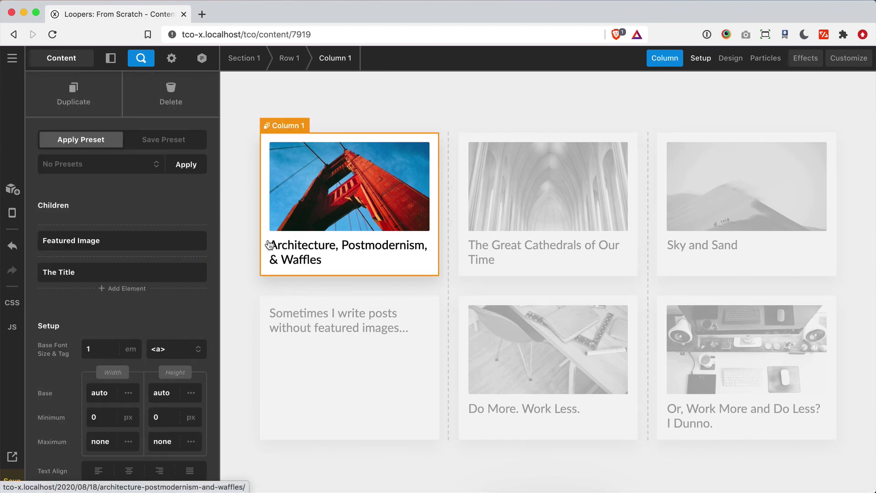
click(805, 59)
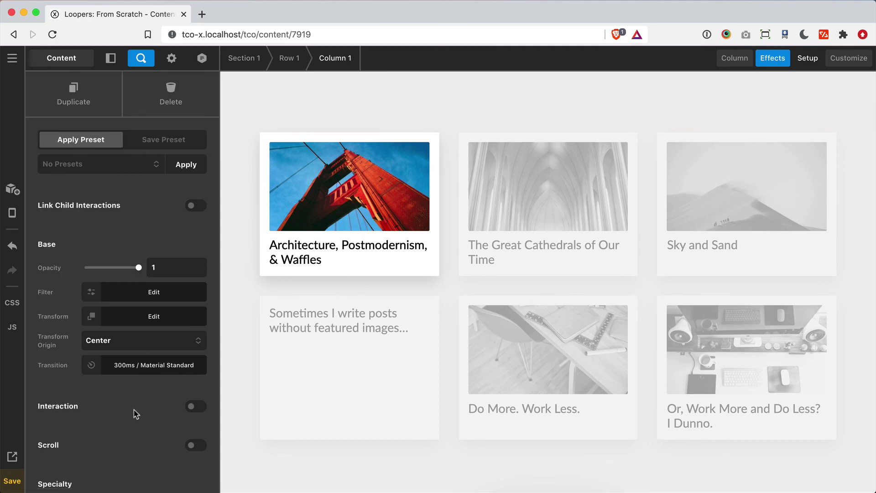
click(195, 405)
scroll(101, 412, down, 4)
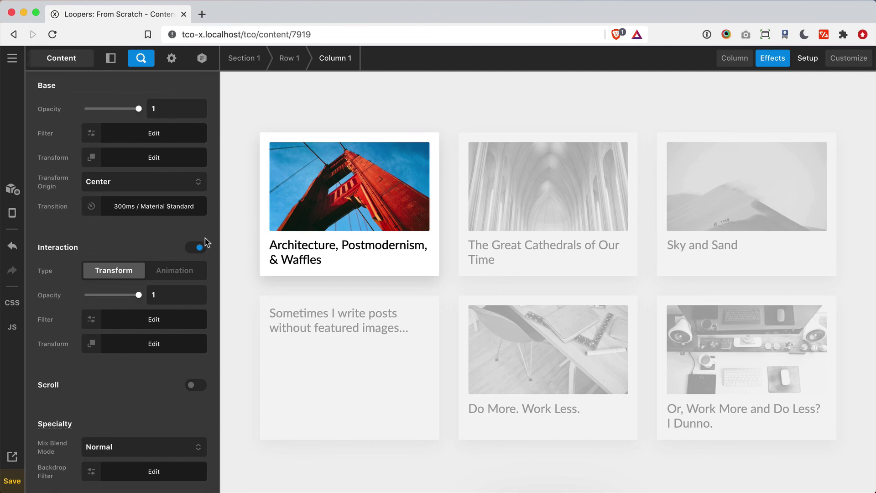
click(153, 342)
click(276, 141)
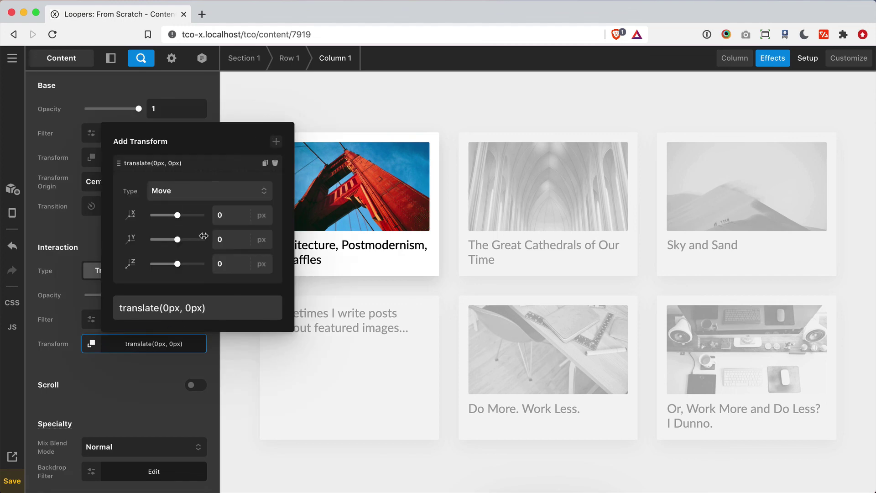
click(225, 245)
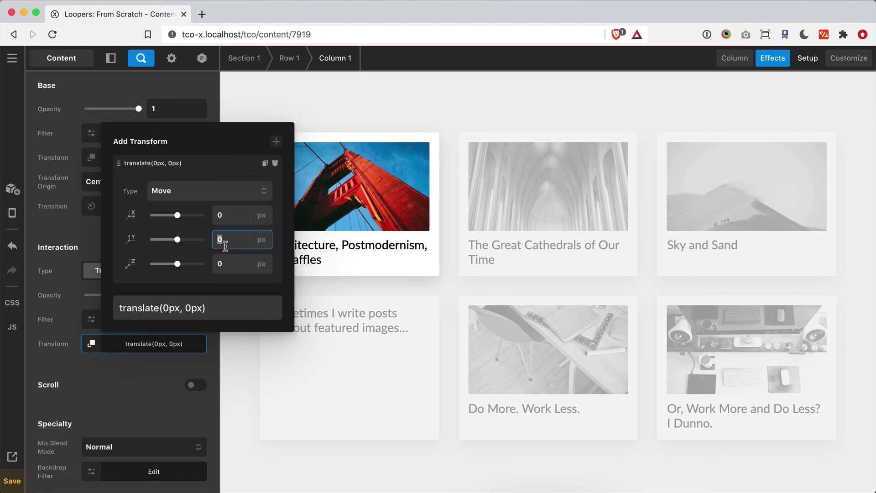
text(-3)
click(165, 327)
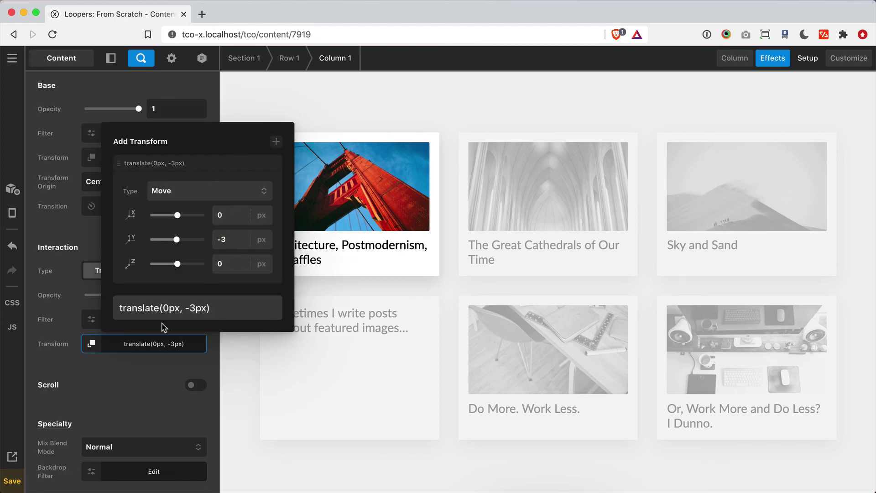
click(162, 346)
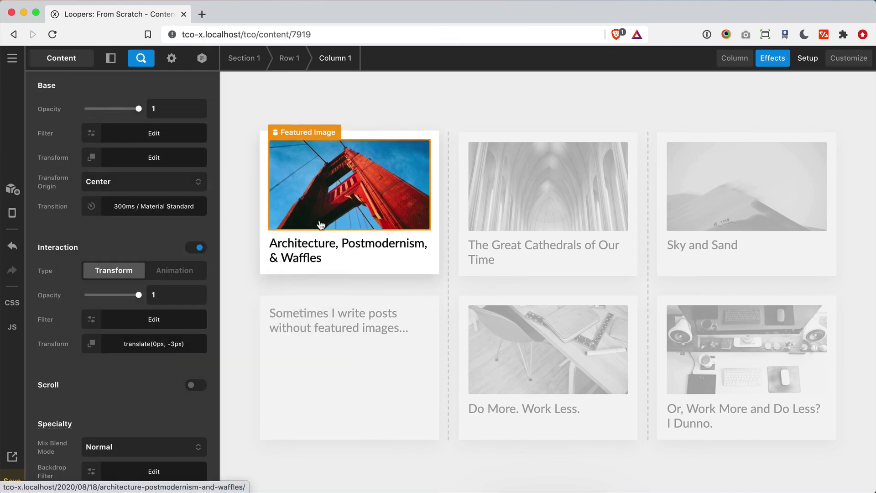
click(264, 234)
- Set the hover shadow colour to rgba(0, 0, 0, 0.22) and save the page
scroll(114, 405, down, 10)
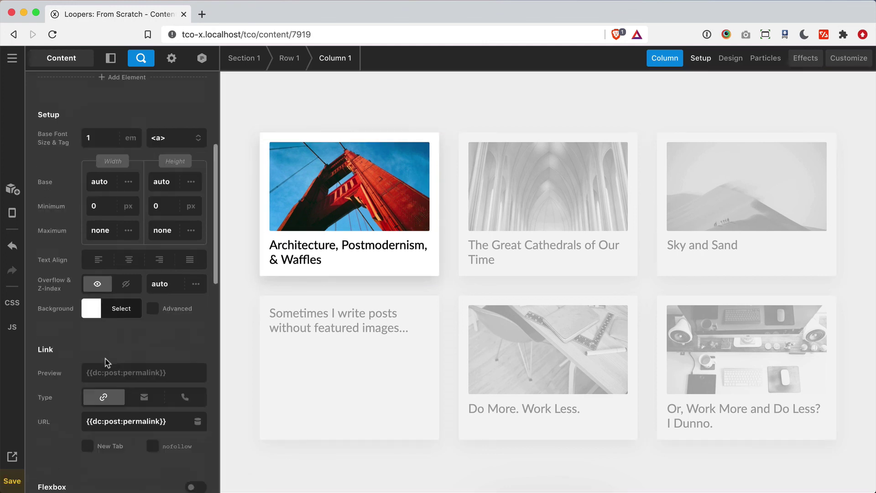
click(168, 399)
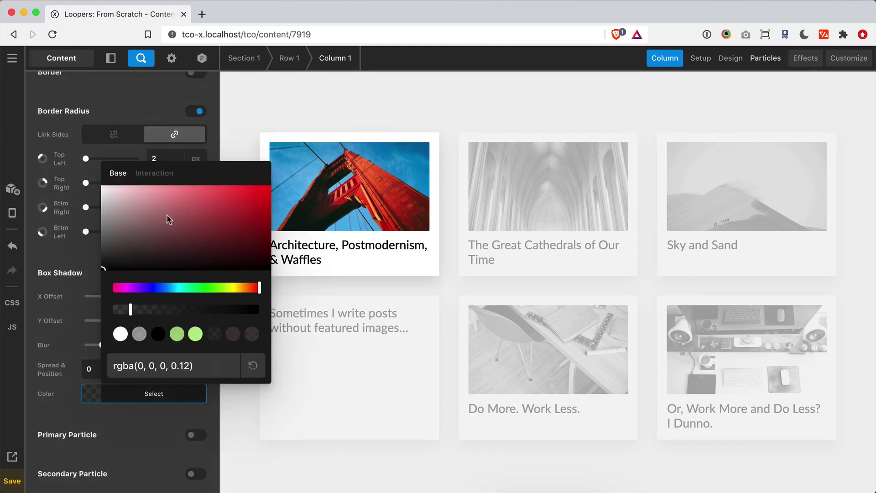
click(189, 367)
key(BackSpace)
key(BackSpace)
key(BackSpace)
text(22))
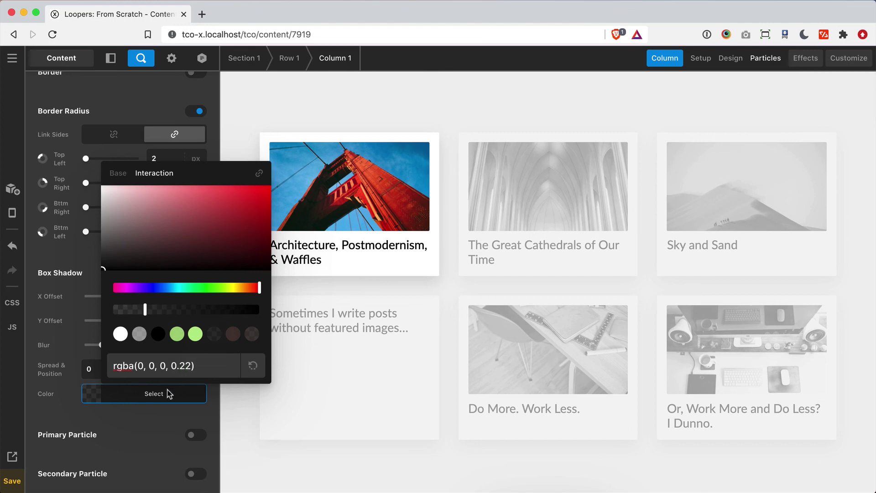
click(167, 393)
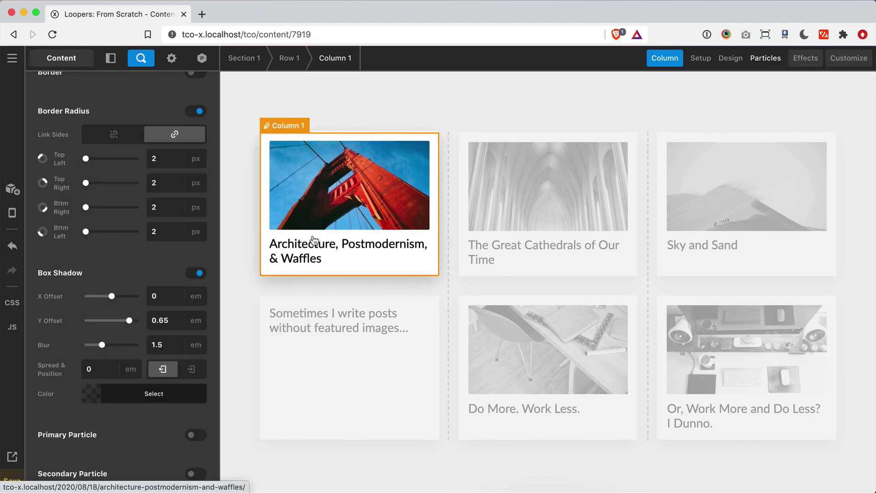
click(10, 484)
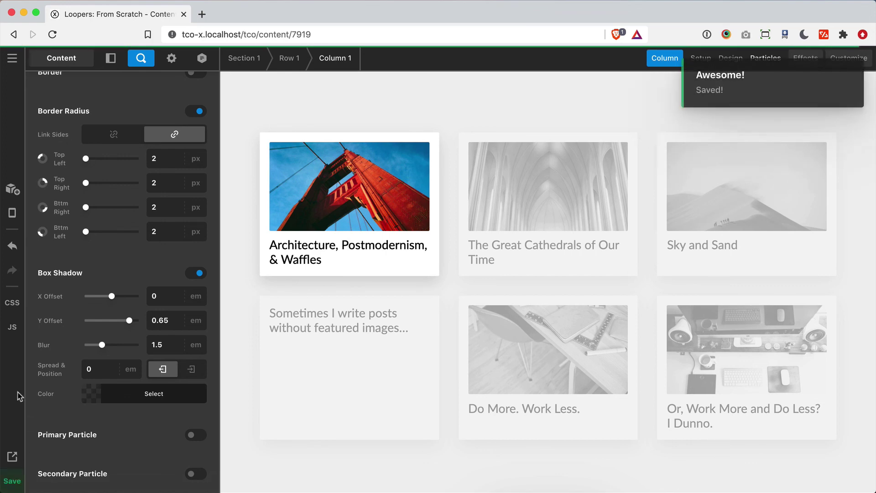
- Open the live /loopers-from-scratch/ page in a new tab and scroll through the post cards
click(13, 456)
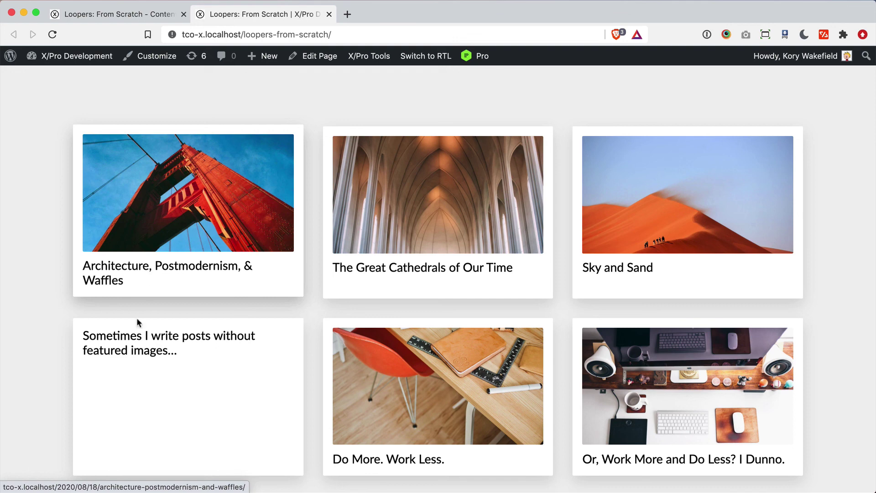
scroll(210, 422, down, 2)
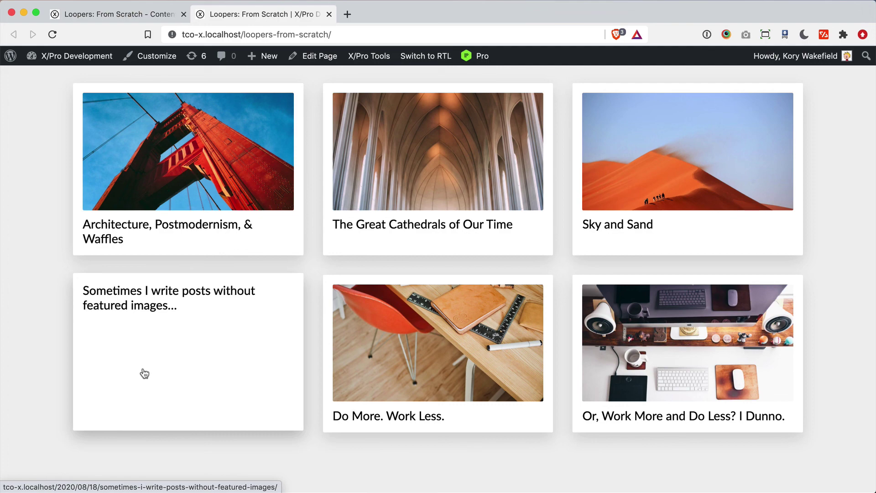
scroll(145, 373, up, 2)
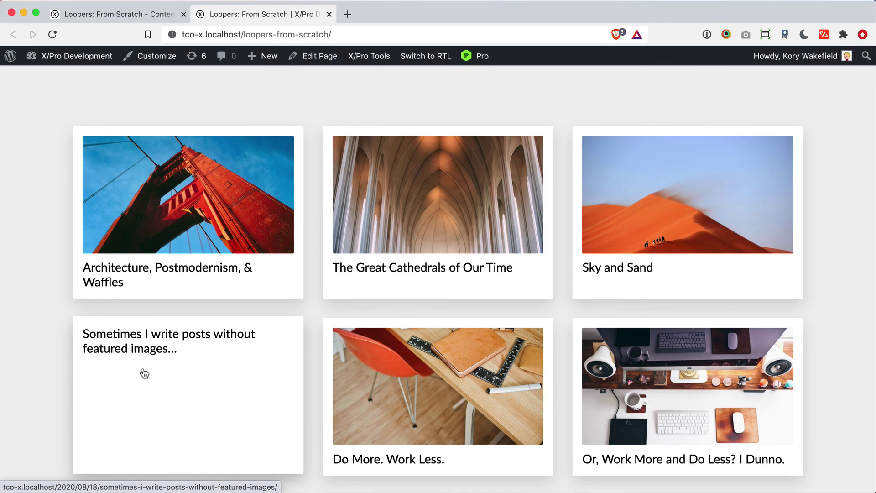